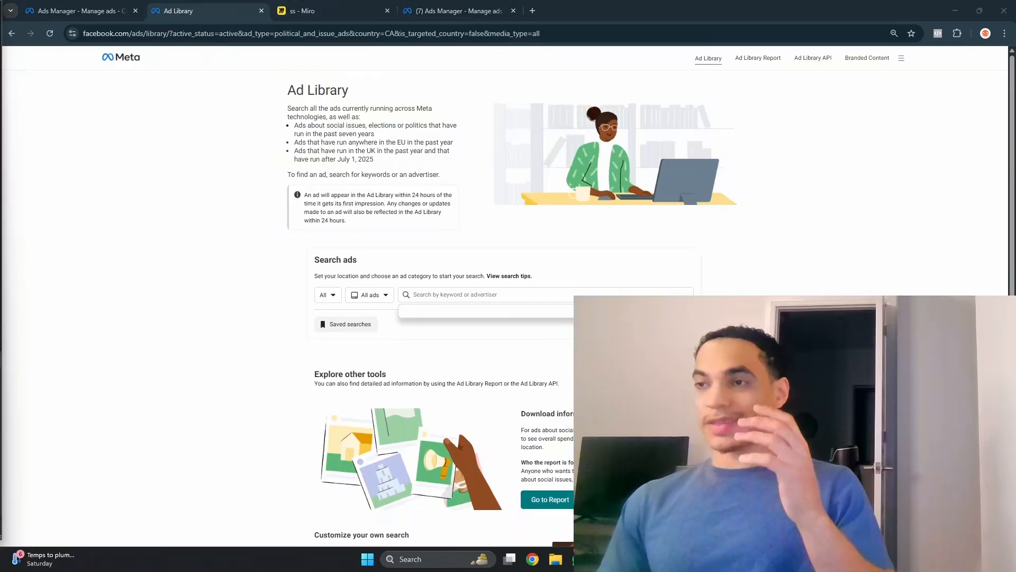
# - Search the Ad Library for "Interior painting" across all locations in the All ads category
pyautogui.click(327, 295)
pyautogui.click(385, 295)
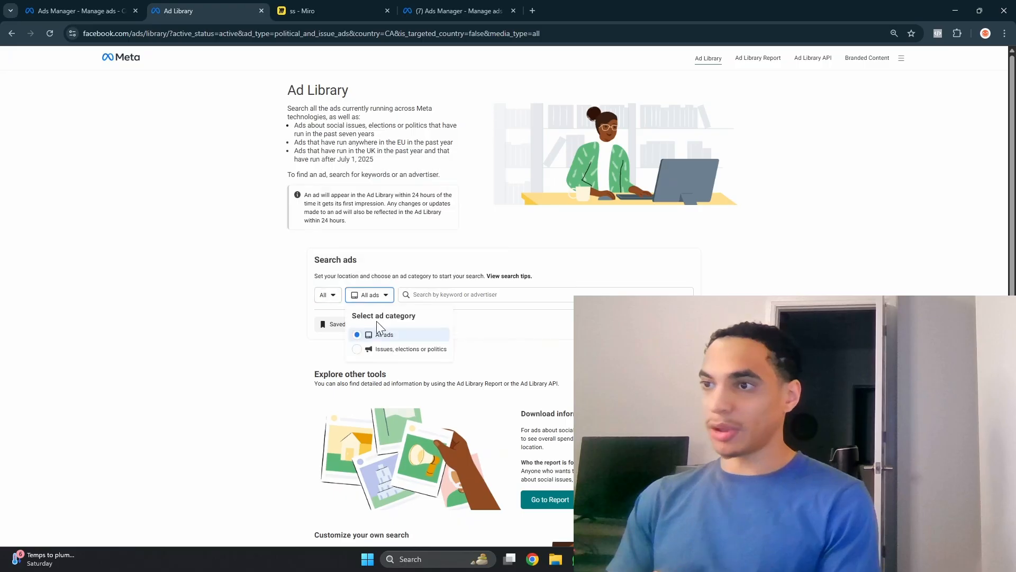
pyautogui.click(460, 291)
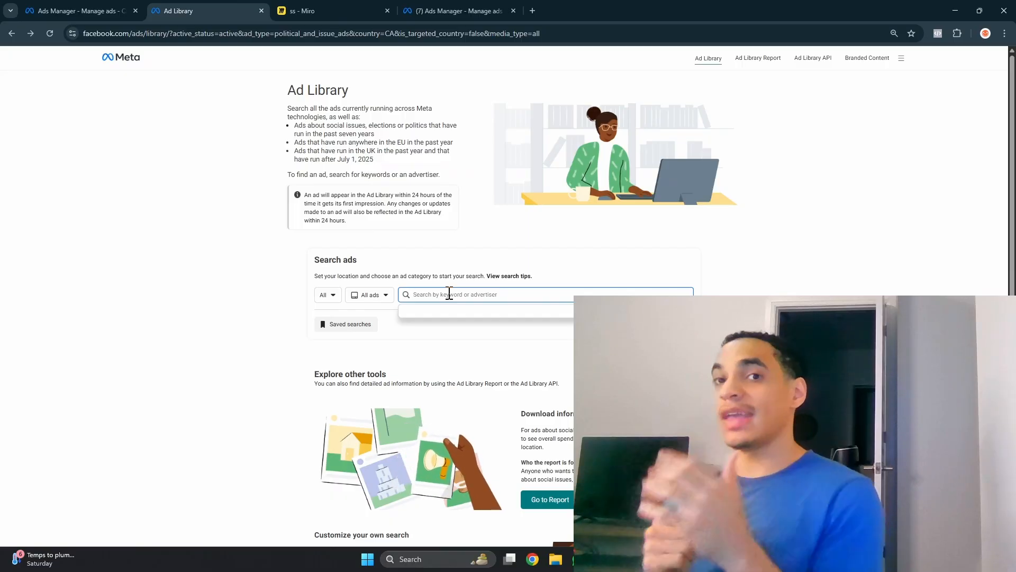
pyautogui.write('I')
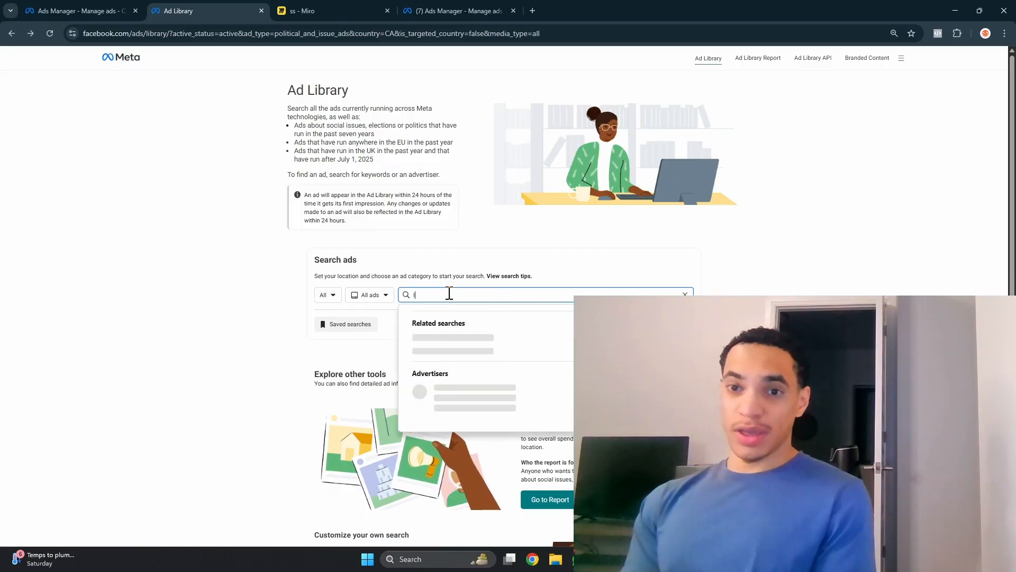
pyautogui.write('nterior painting')
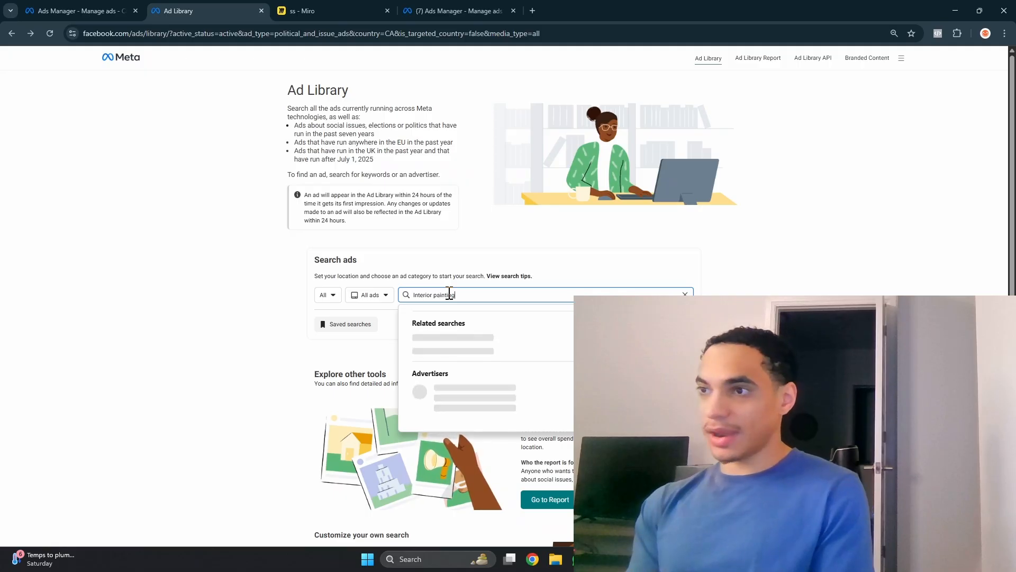
pyautogui.press('Return')
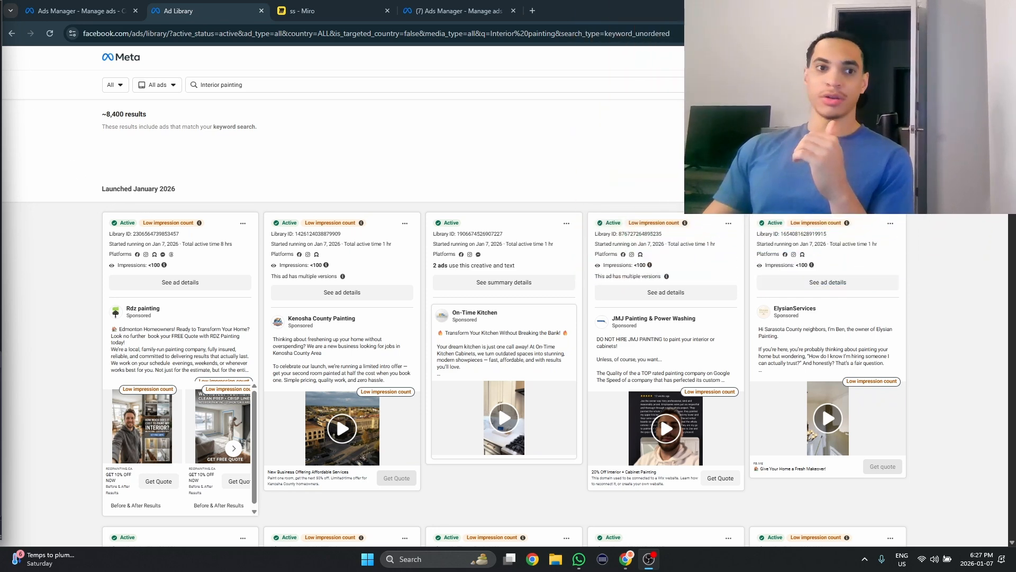
# - Open the search filters and restrict the ad language to English
pyautogui.hotkey('alt', 'Tab')
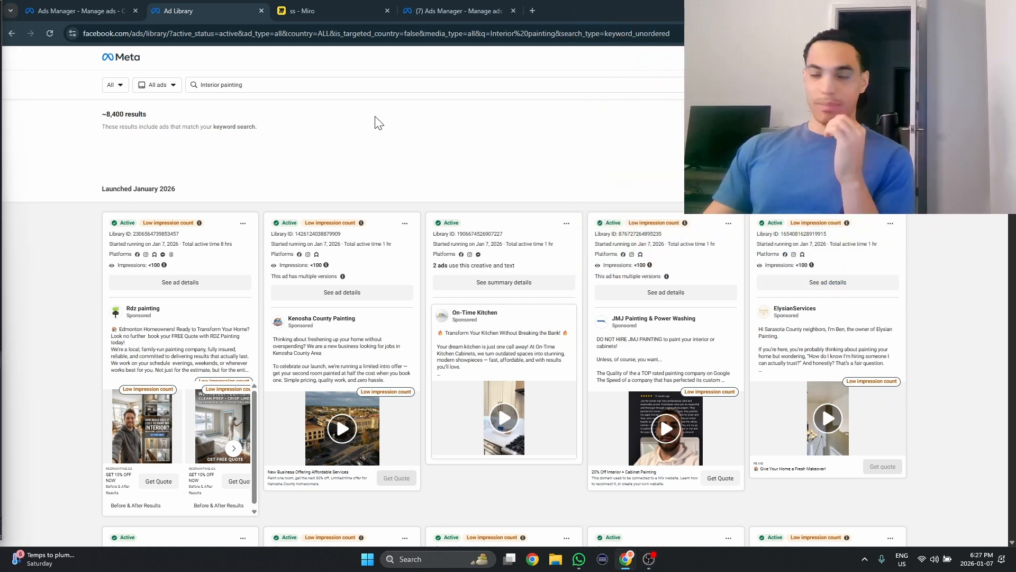
pyautogui.click(880, 128)
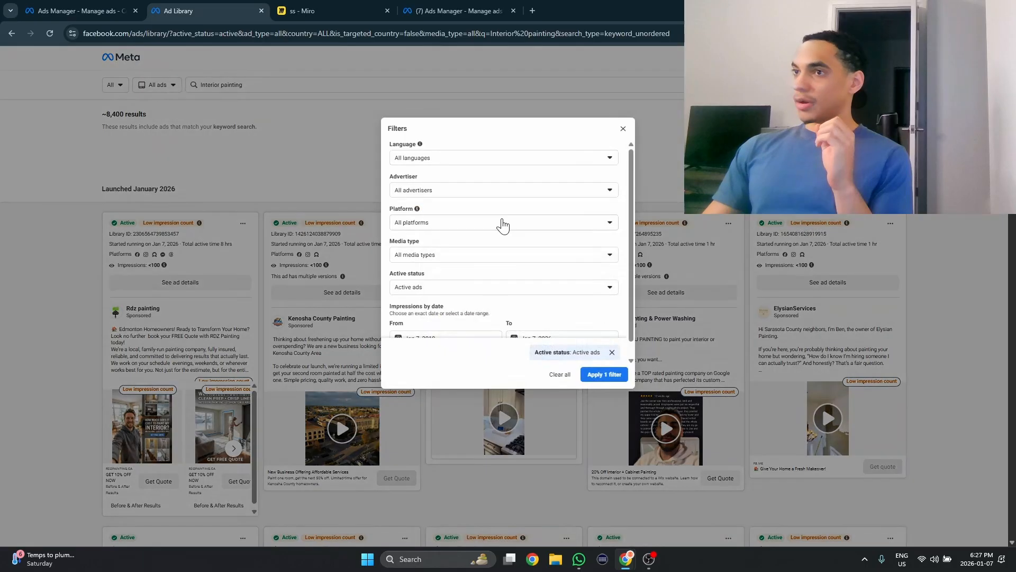
pyautogui.click(465, 160)
pyautogui.click(410, 208)
pyautogui.click(388, 175)
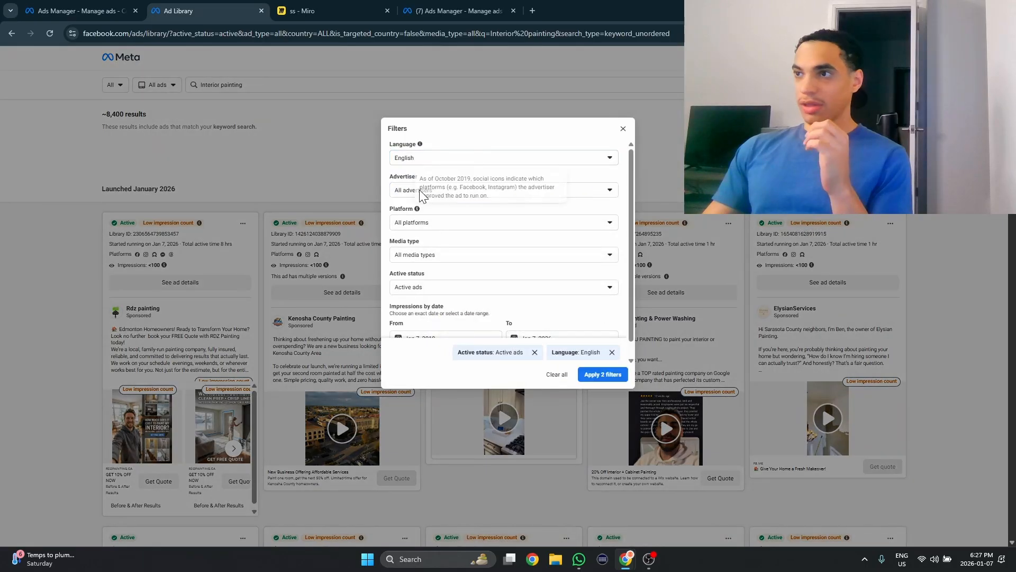
pyautogui.scroll(-1, 426, 242)
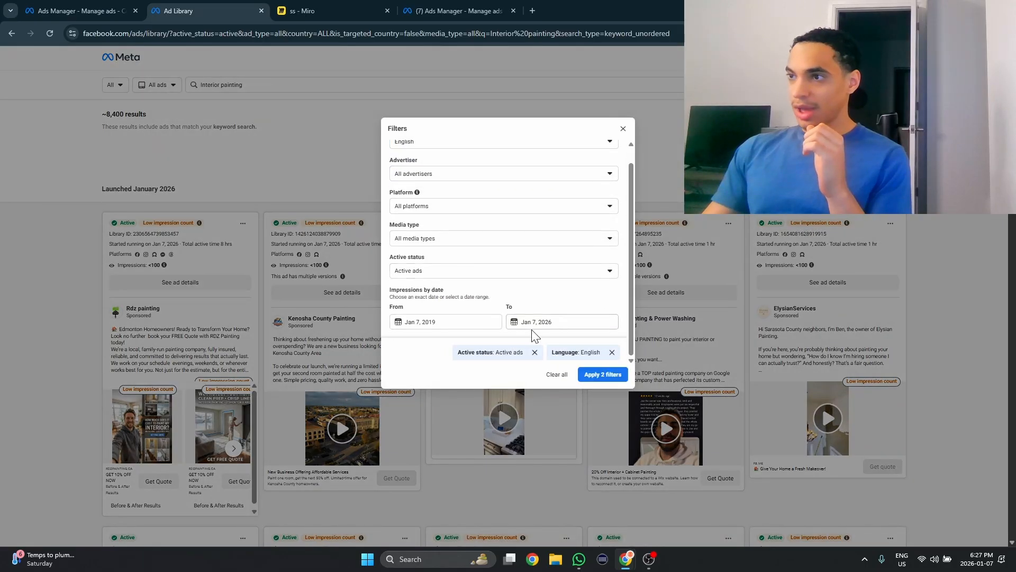
# - Set the end date of the impressions range to Dec 3, 2025 and apply the filters
pyautogui.click(549, 324)
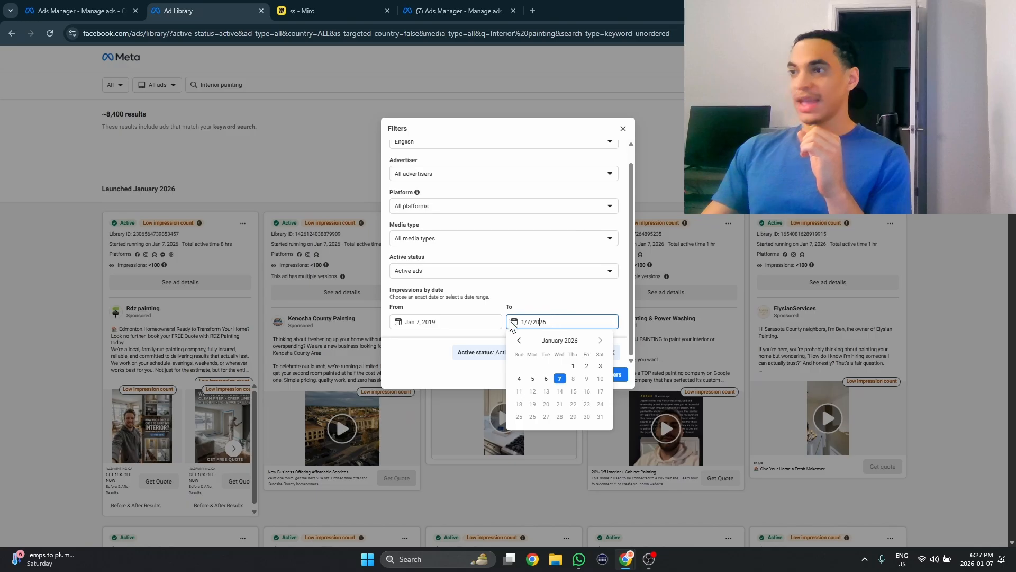
pyautogui.click(518, 341)
pyautogui.click(518, 341)
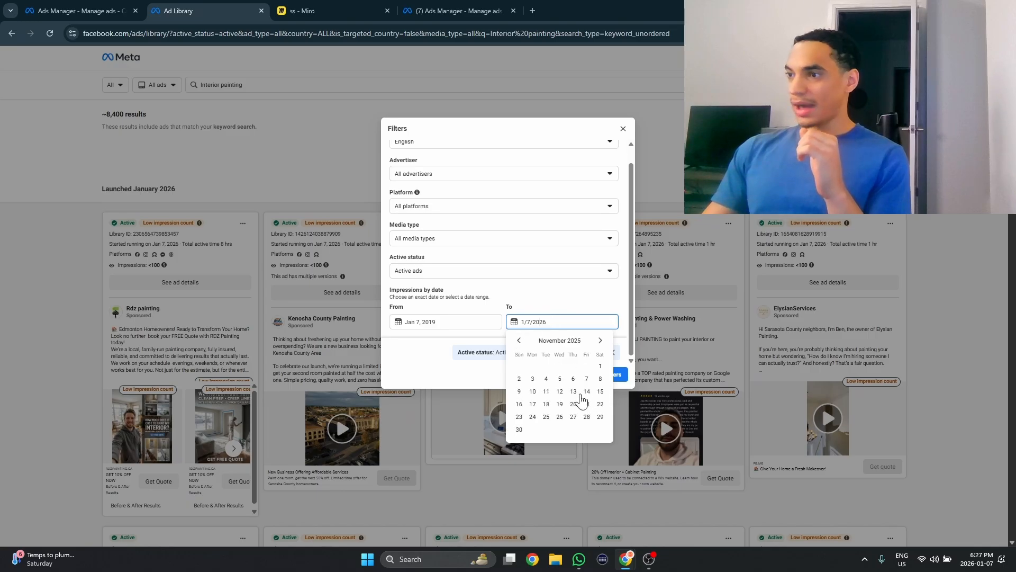
pyautogui.click(600, 340)
pyautogui.click(556, 378)
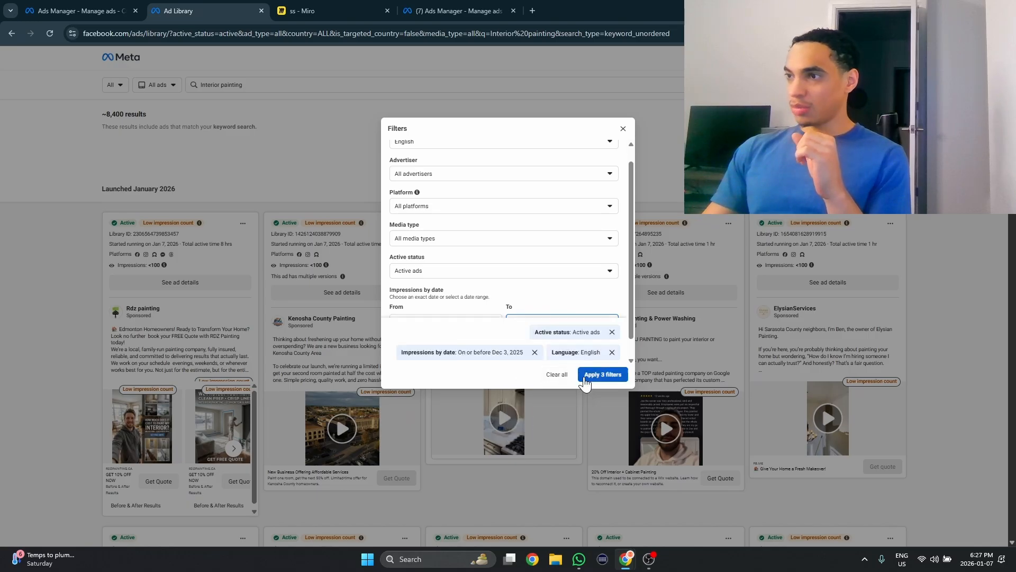
pyautogui.click(585, 375)
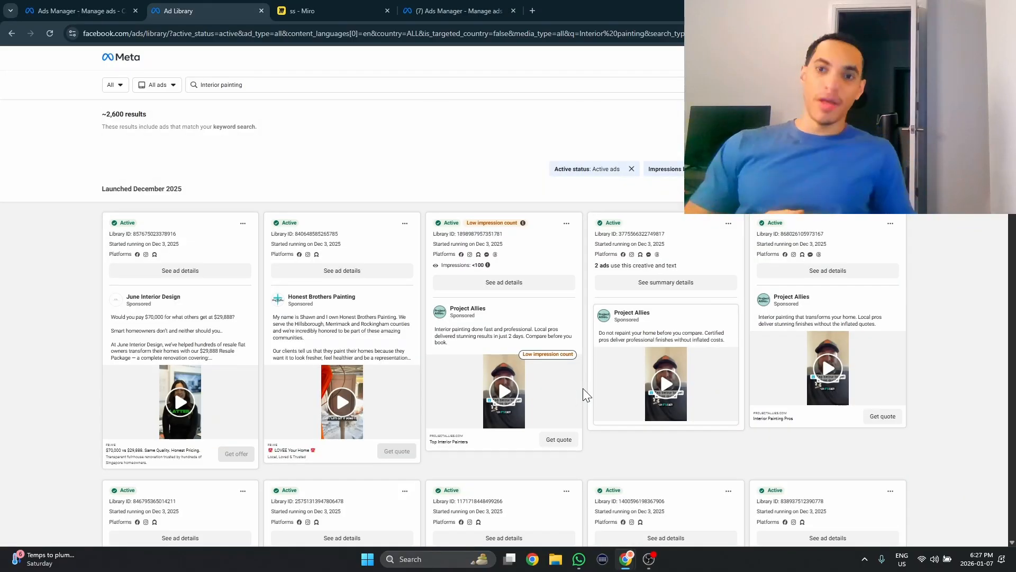
# - Browse the filtered ads and open the details of NH Renovation Group's "Get a Fresh Look" ad
pyautogui.scroll(-10, 302, 324)
pyautogui.scroll(-3, 303, 327)
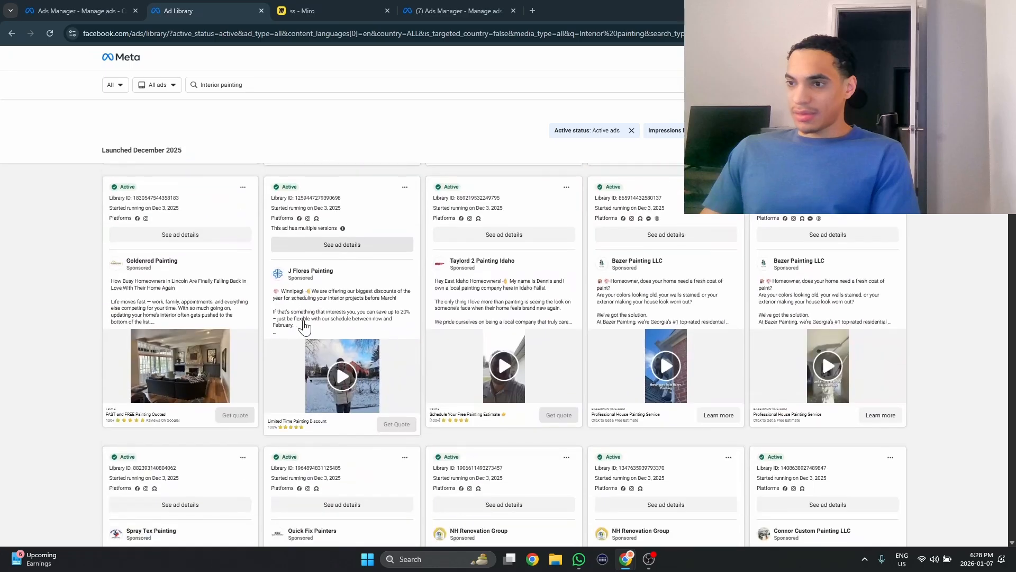
pyautogui.scroll(-3, 304, 325)
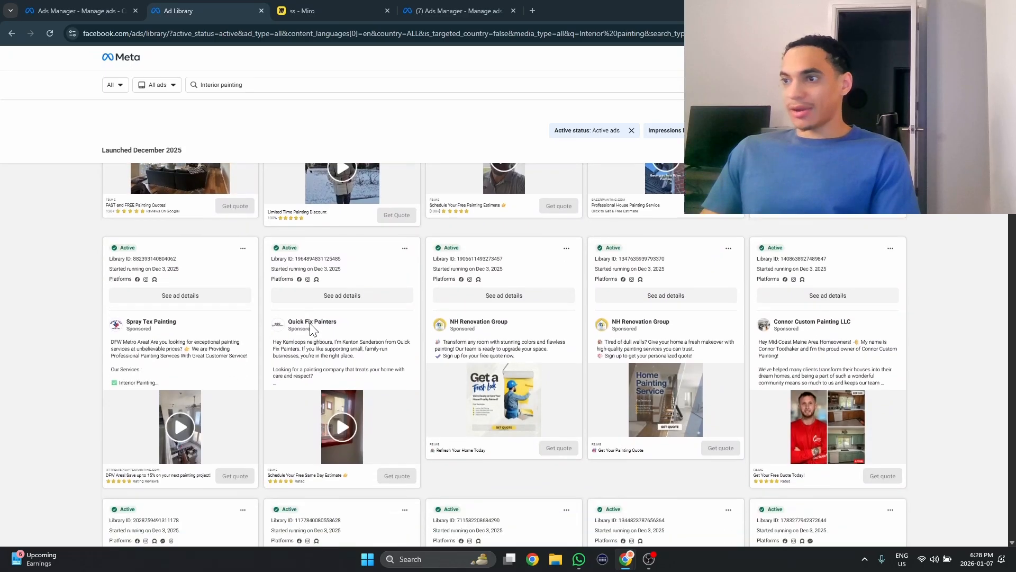
pyautogui.scroll(-2, 320, 323)
pyautogui.click(510, 240)
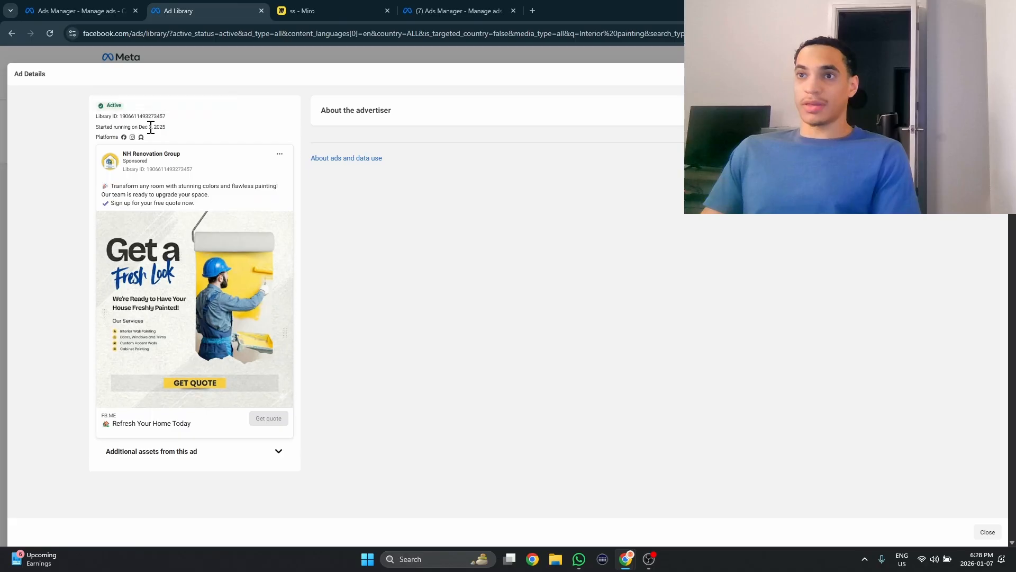
# - Open the advertiser's Facebook page from the ad, check its name and follower count, and close it
pyautogui.click(150, 154)
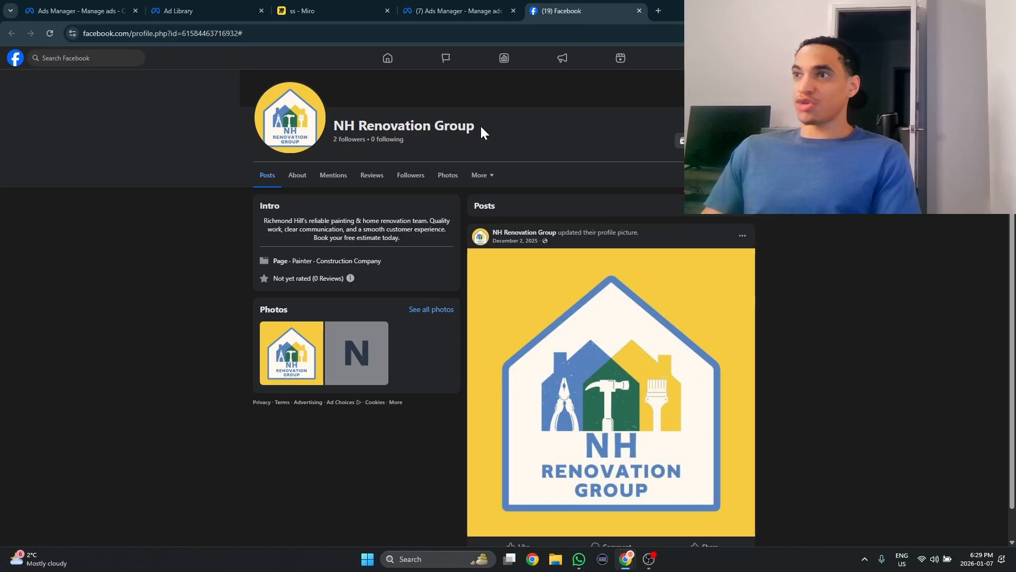
pyautogui.moveTo(481, 127); pyautogui.dragTo(326, 126)
pyautogui.click(479, 136)
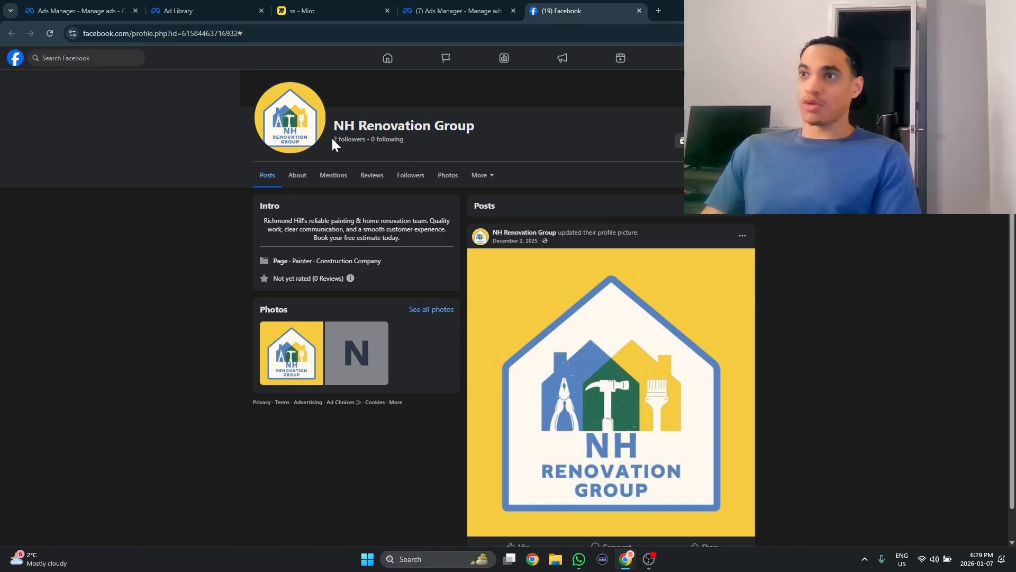
pyautogui.click(639, 10)
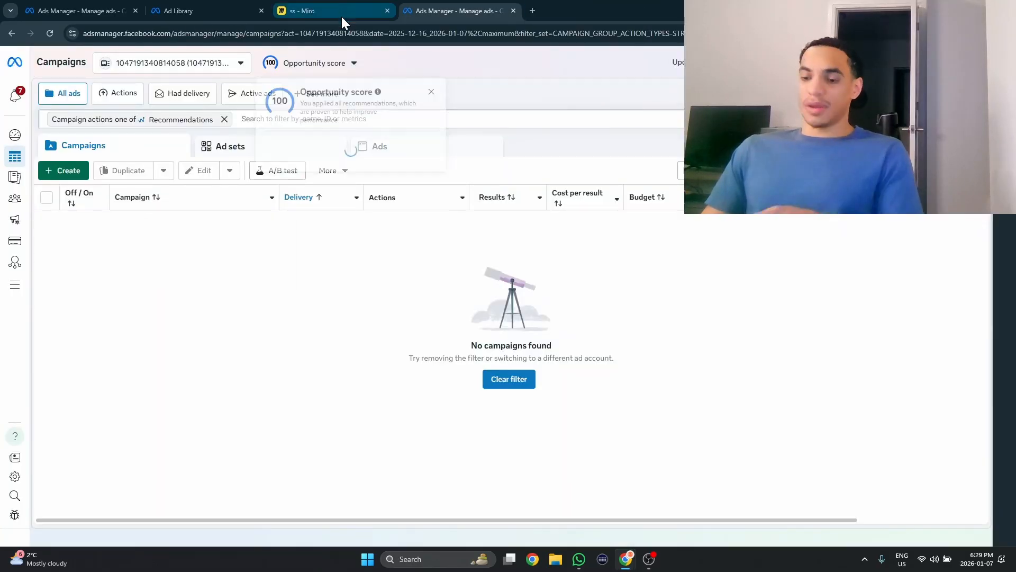
# - Reopen the closed Facebook page, and view the details of NH Renovation Group's "Home Painting Service" ad in the Ad Library
pyautogui.hotkey('ctrl', 'shift', 't')
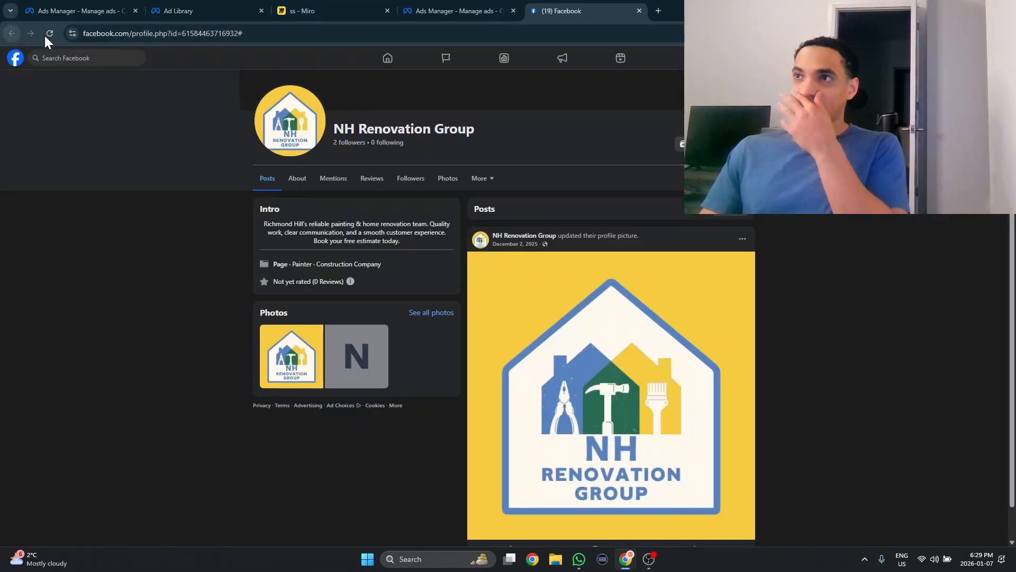
pyautogui.click(676, 190)
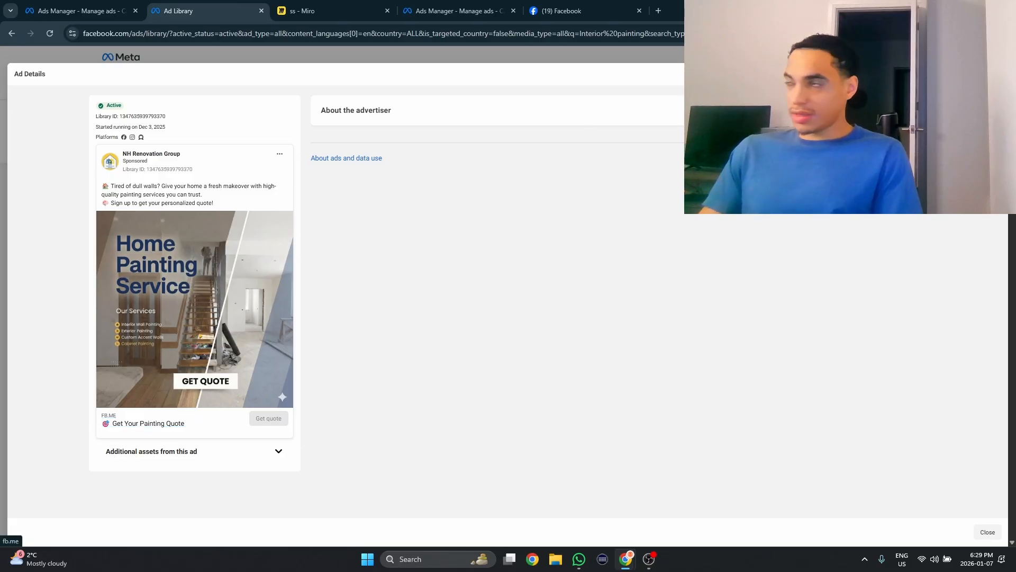
pyautogui.press('Escape')
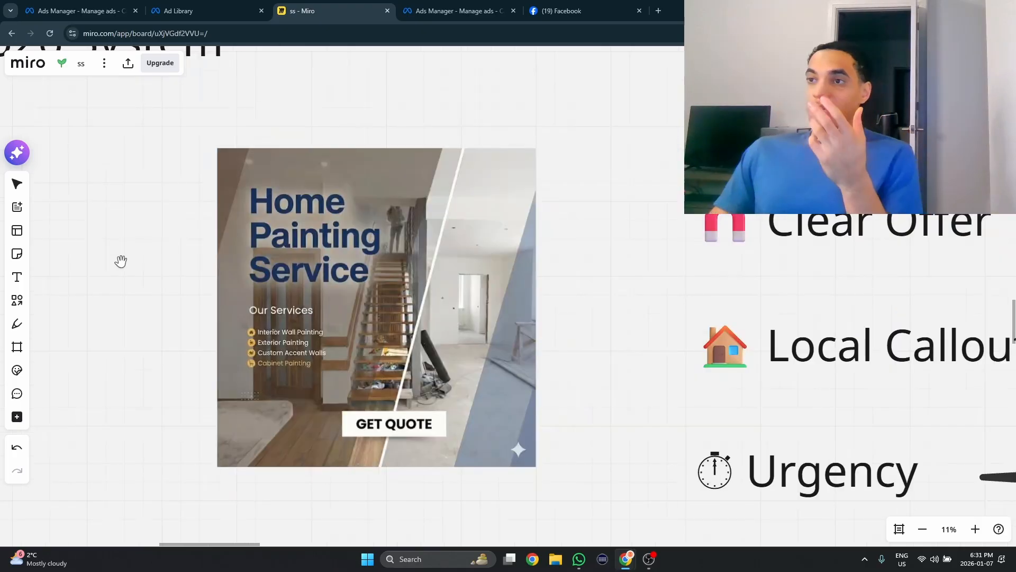
# - On the Miro board, examine the painting ad example, the notes on what makes home service ads work, and the creatives that work
pyautogui.moveTo(146, 244); pyautogui.dragTo(236, 222)
pyautogui.scroll(2, 218, 233)
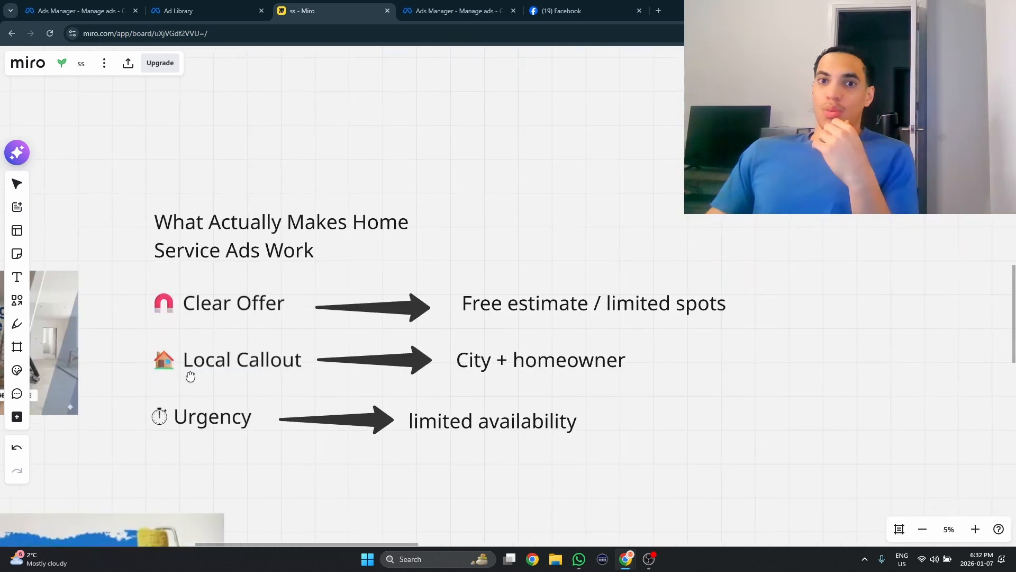
pyautogui.scroll(2, 199, 368)
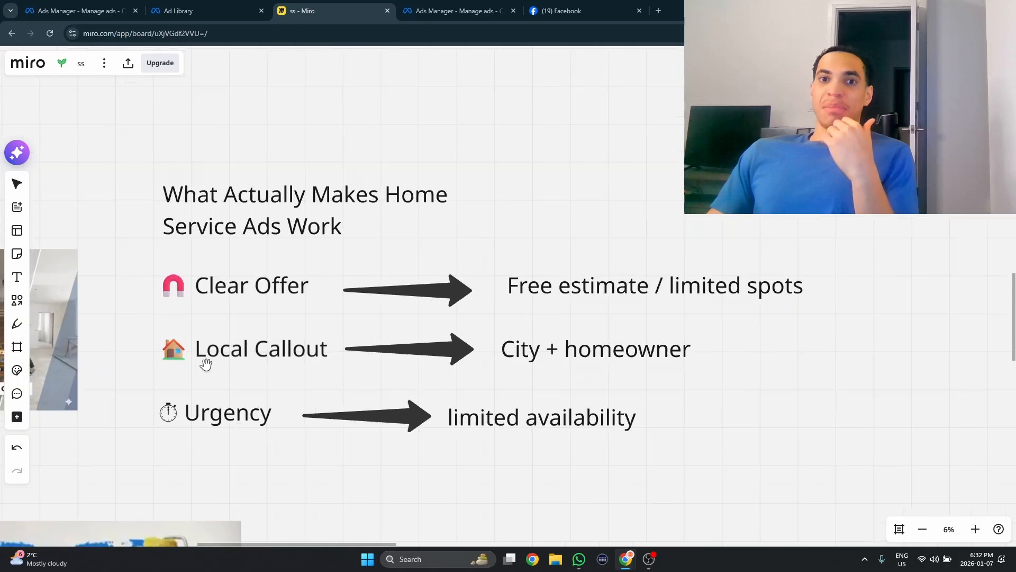
pyautogui.moveTo(197, 366); pyautogui.dragTo(177, 349)
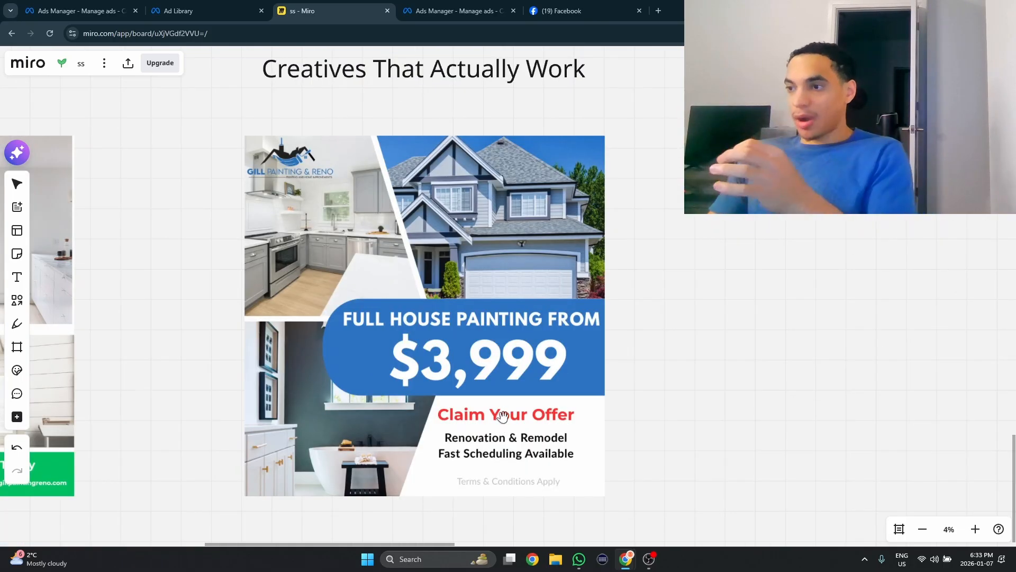
pyautogui.scroll(10, 530, 421)
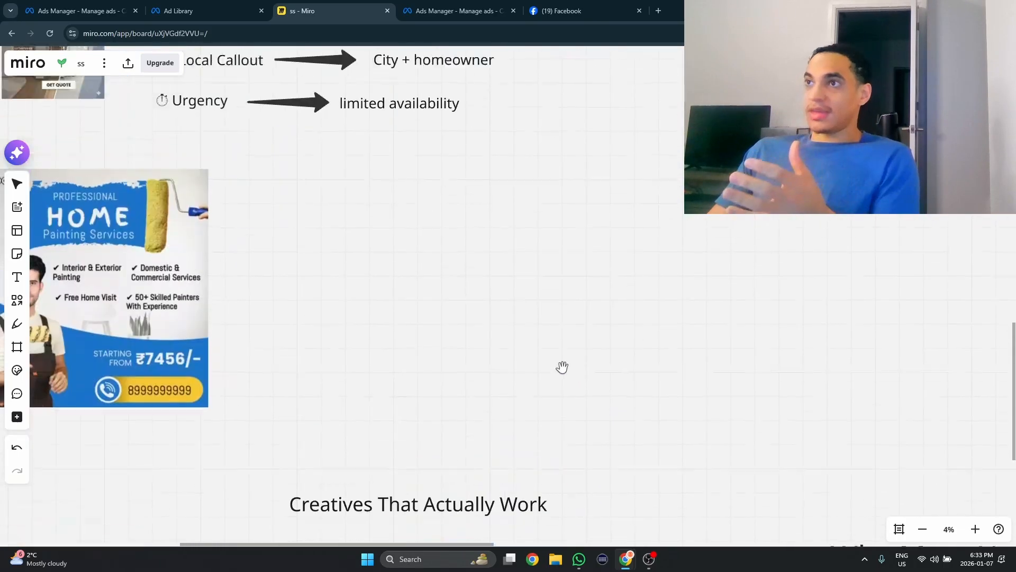
pyautogui.scroll(-10, 487, 418)
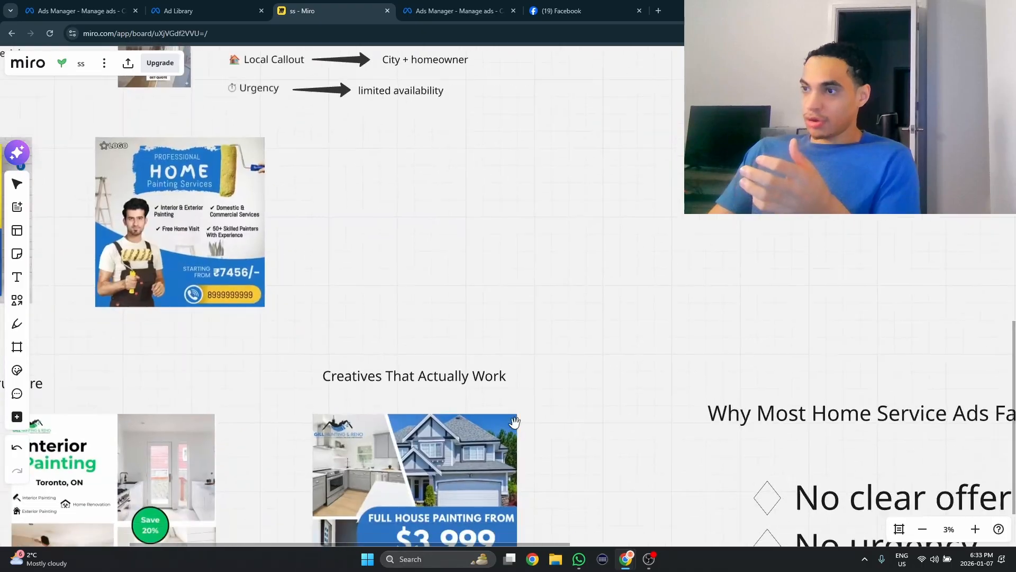
pyautogui.scroll(-3, 509, 397)
pyautogui.scroll(6, 477, 444)
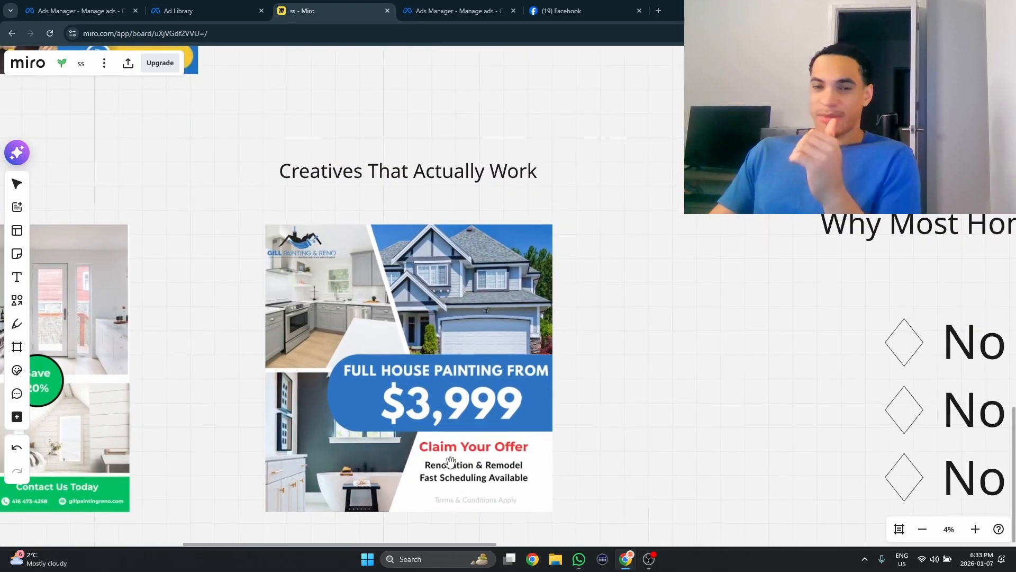
pyautogui.scroll(6, 567, 424)
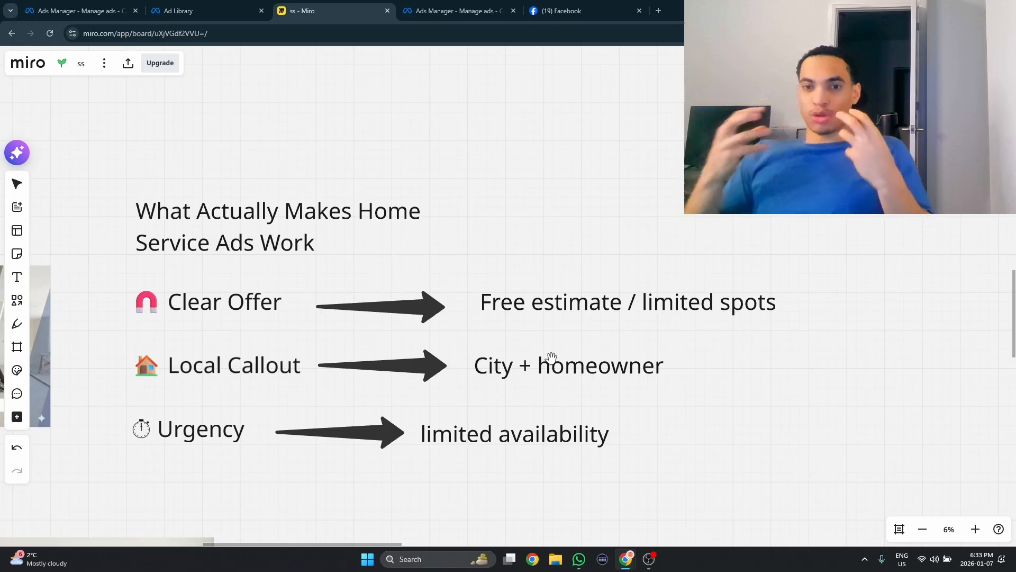
# - Switch to the Ads Manager campaigns page, closing the leftover Facebook page and the opportunity score pop-up
pyautogui.click(183, 9)
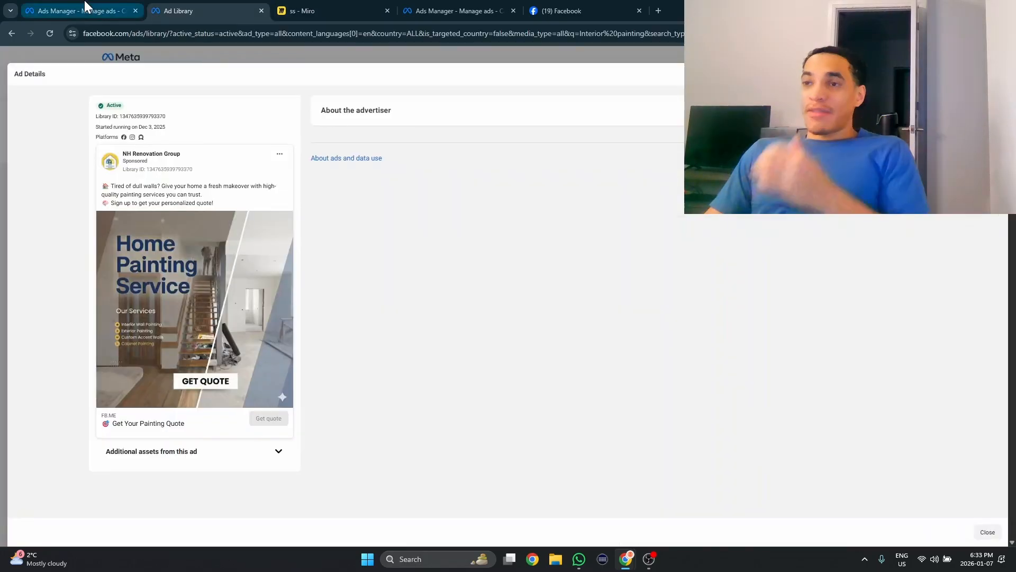
pyautogui.click(84, 7)
pyautogui.click(536, 10)
pyautogui.click(506, 5)
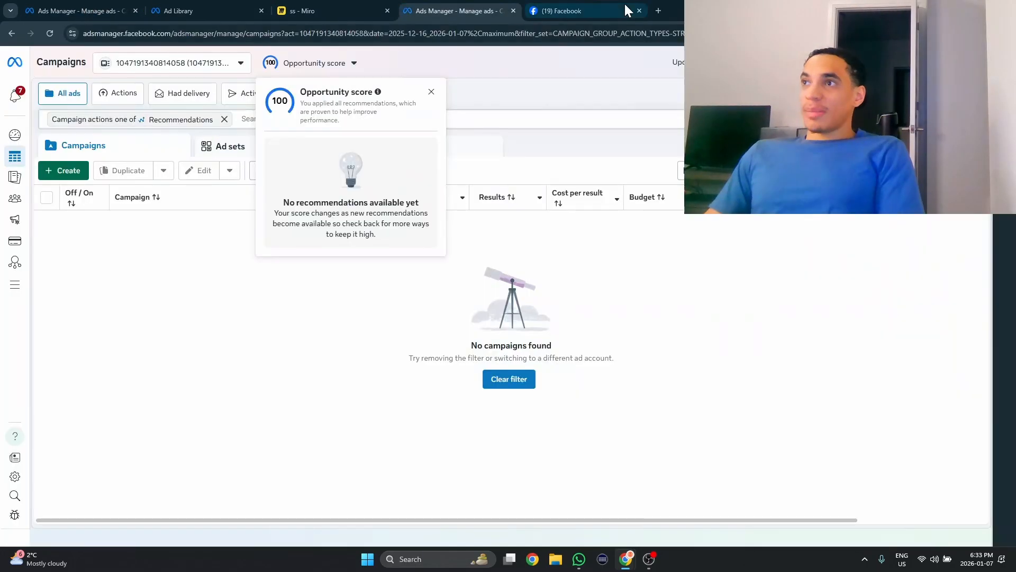
pyautogui.click(639, 11)
pyautogui.click(432, 93)
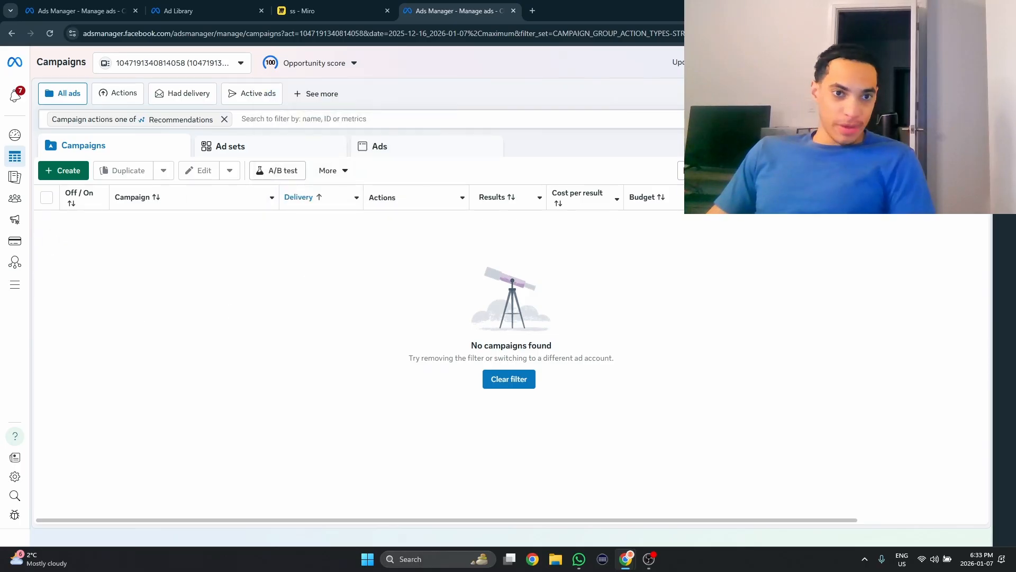
# - Create a new campaign with the Leads objective, keeping the Auction buying type
pyautogui.click(71, 172)
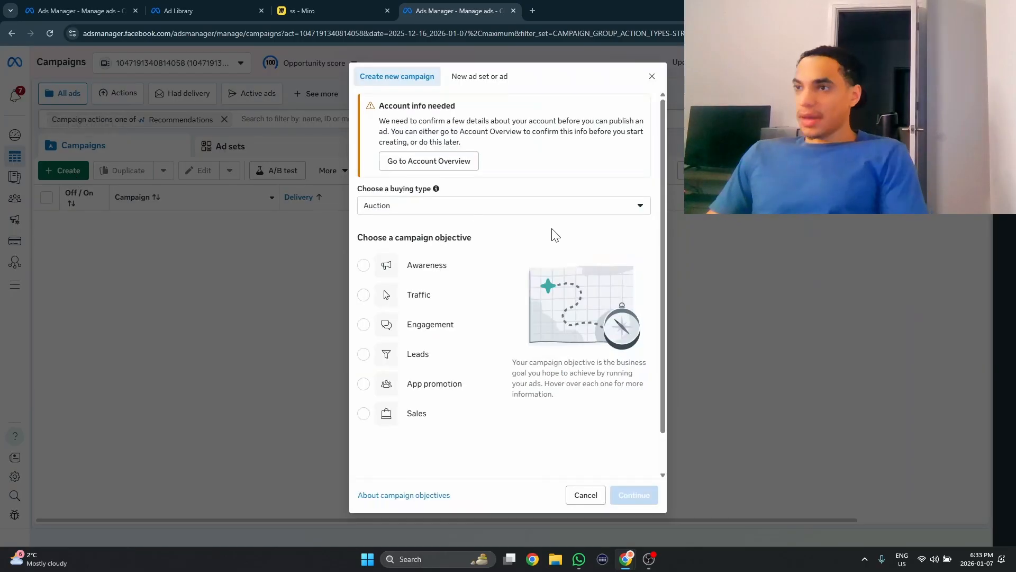
pyautogui.click(370, 361)
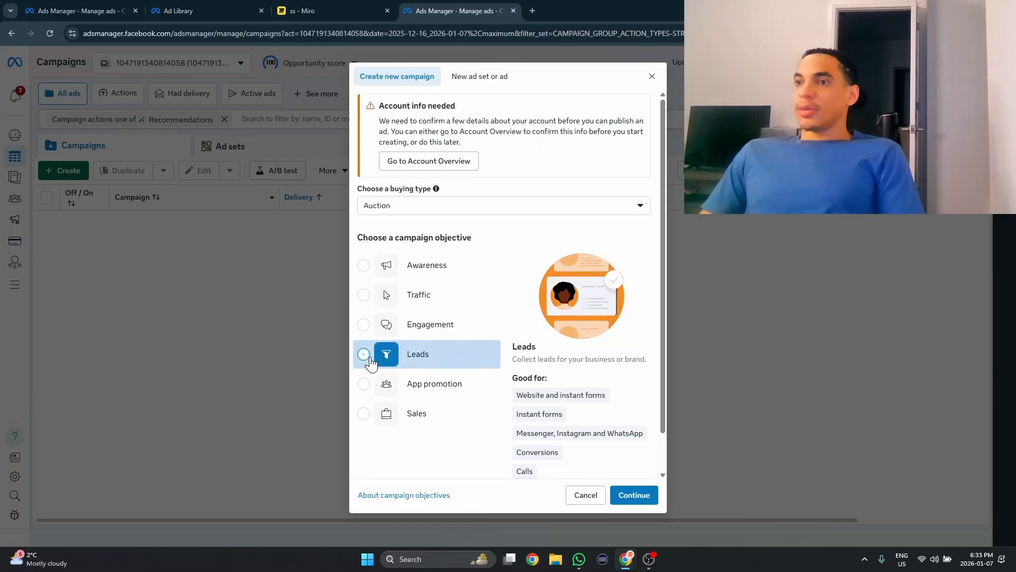
pyautogui.click(634, 495)
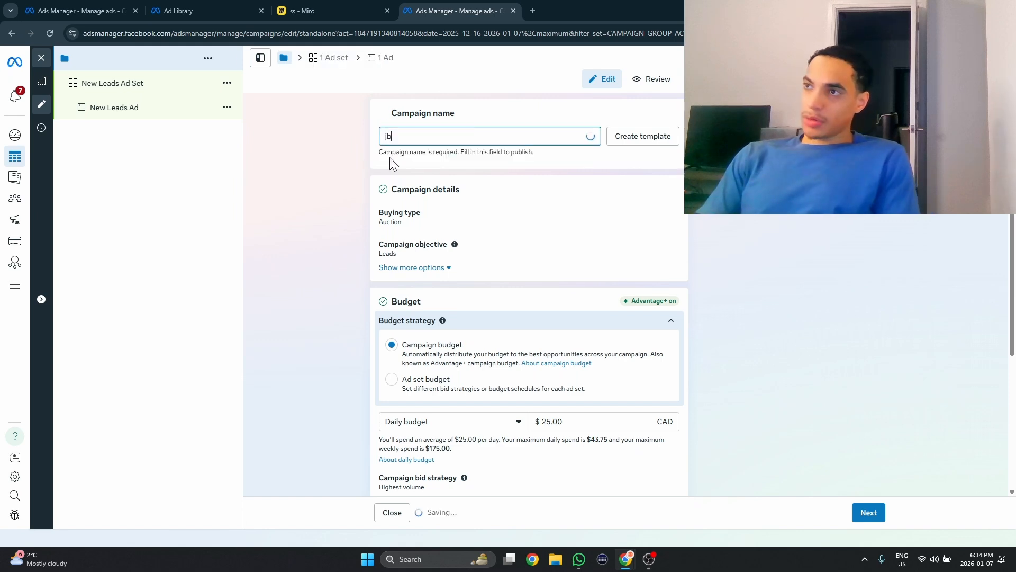
# - Name the campaign "jb testing" and set its daily campaign budget to 25 CAD
pyautogui.write('te')
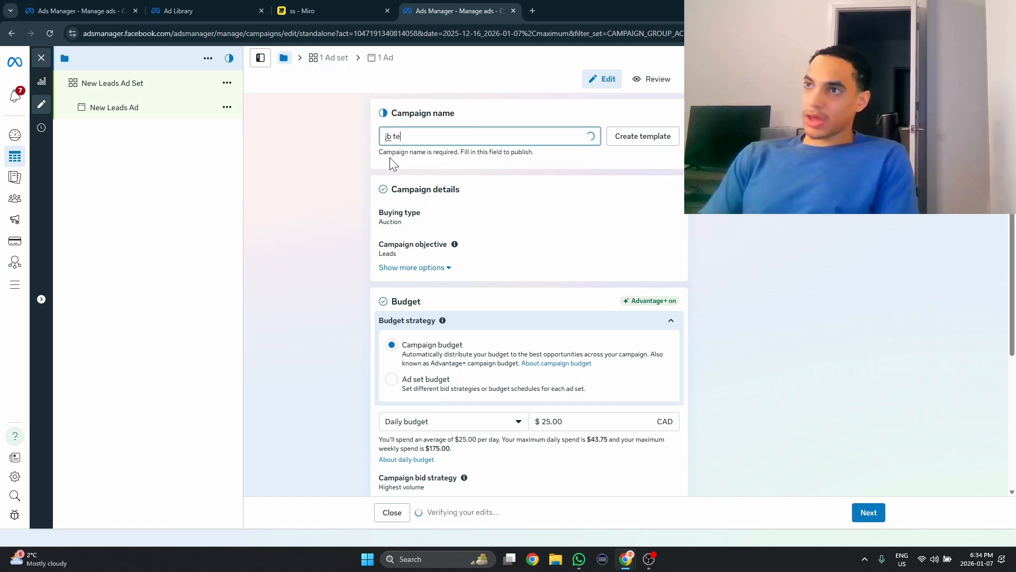
pyautogui.write('sting')
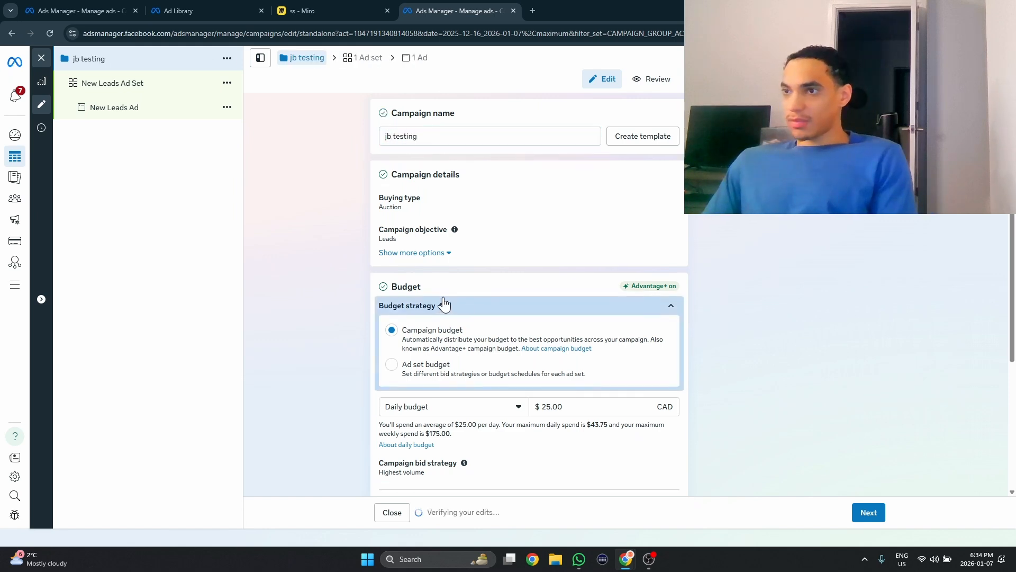
pyautogui.scroll(-2, 455, 299)
pyautogui.click(531, 302)
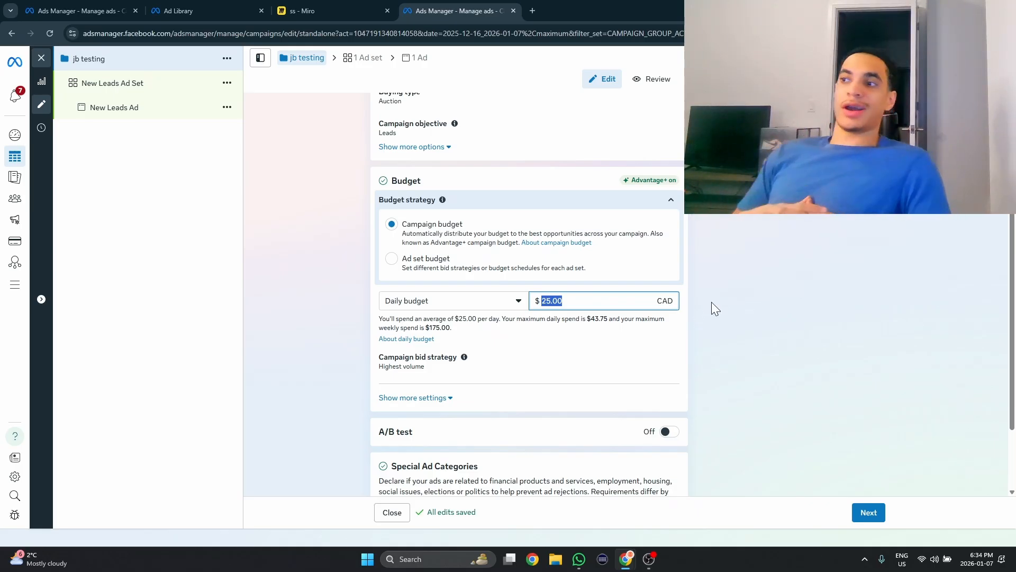
pyautogui.press('BackSpace')
pyautogui.write('10')
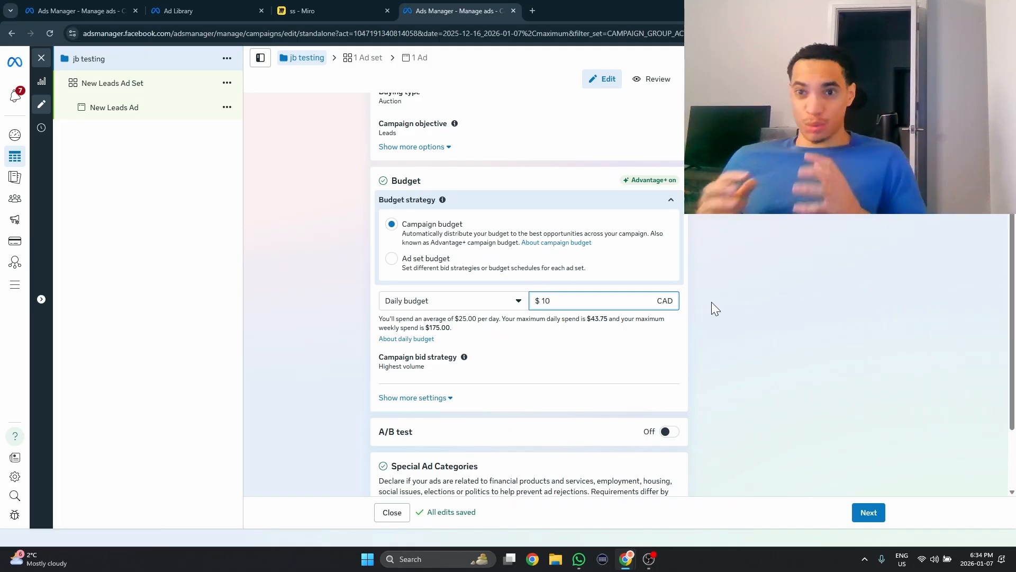
pyautogui.press('BackSpace')
pyautogui.press('BackSpace')
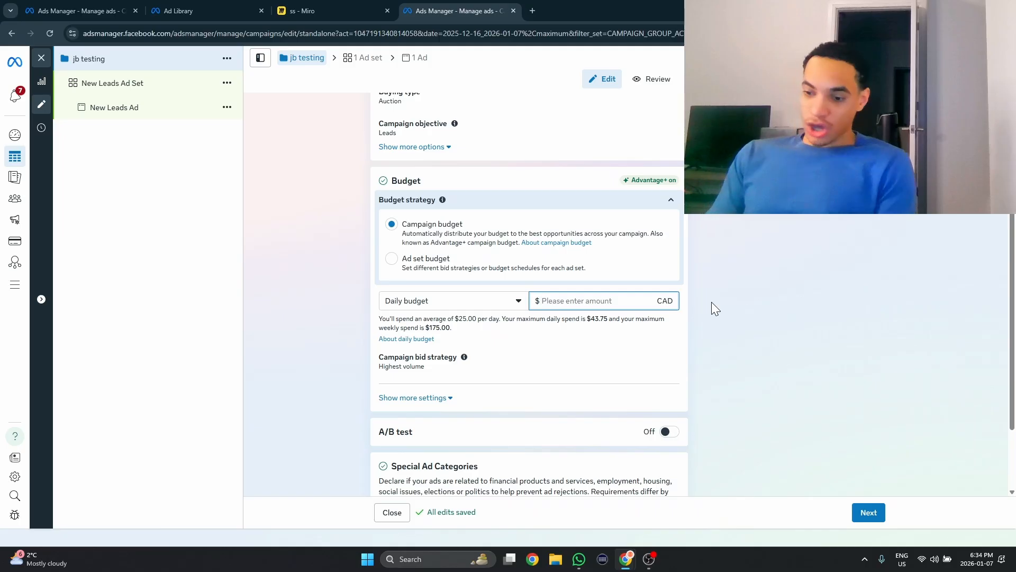
pyautogui.write('25')
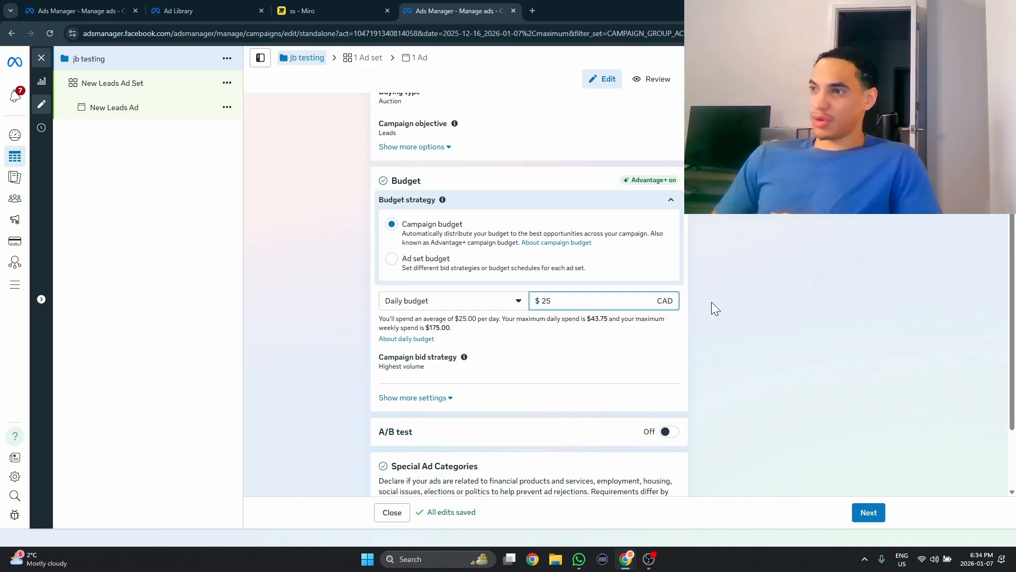
pyautogui.scroll(-2, 712, 301)
pyautogui.scroll(2, 524, 248)
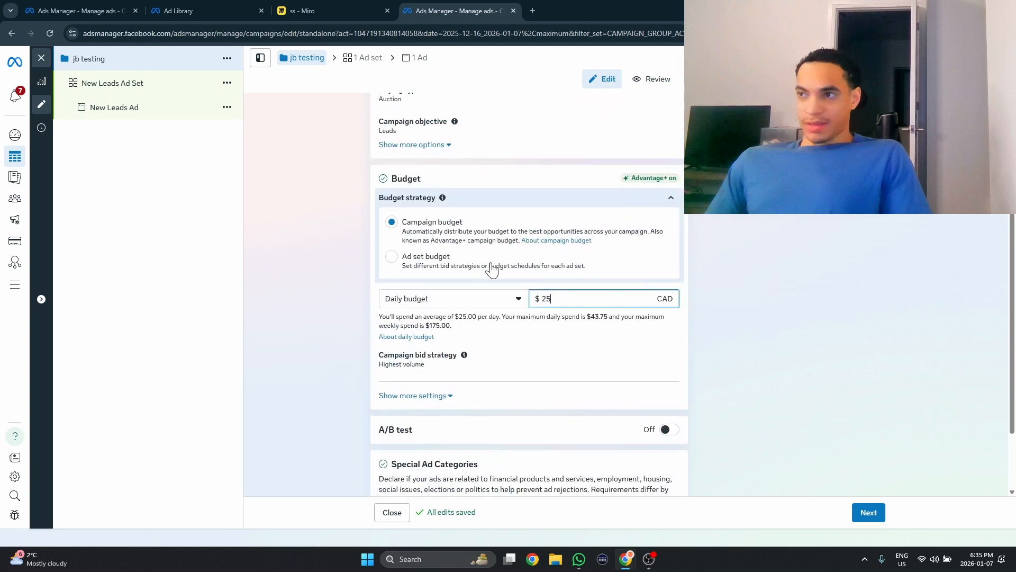
# - Open the campaign's ad set and check the conversion location options
pyautogui.click(122, 94)
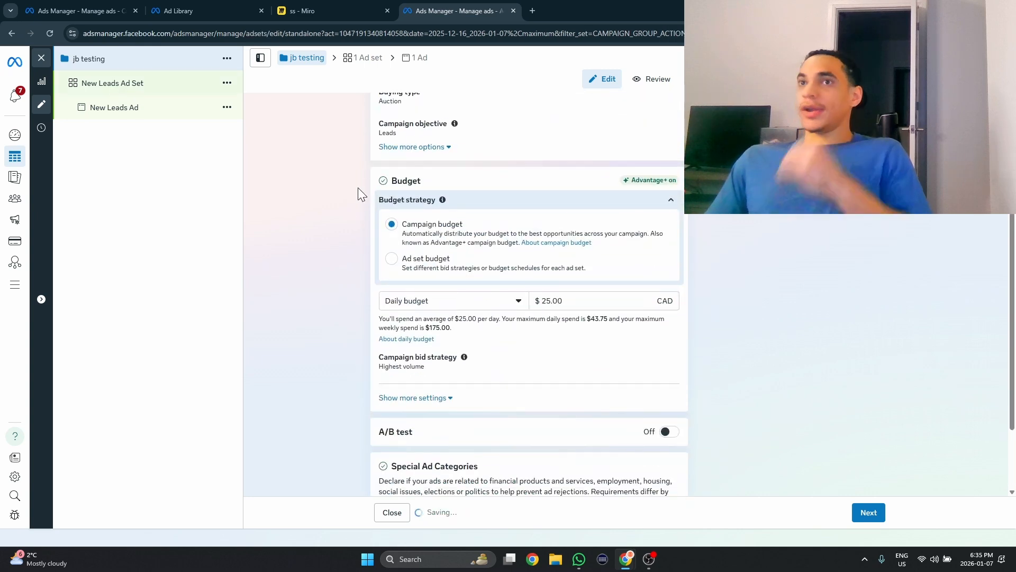
pyautogui.scroll(-1, 466, 241)
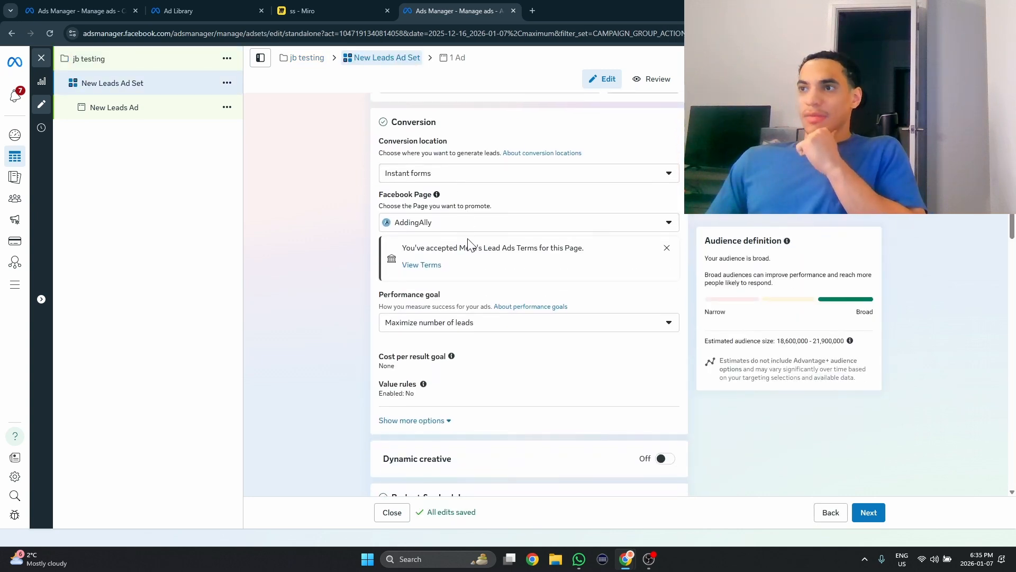
pyautogui.scroll(1, 448, 237)
pyautogui.click(444, 233)
pyautogui.click(445, 233)
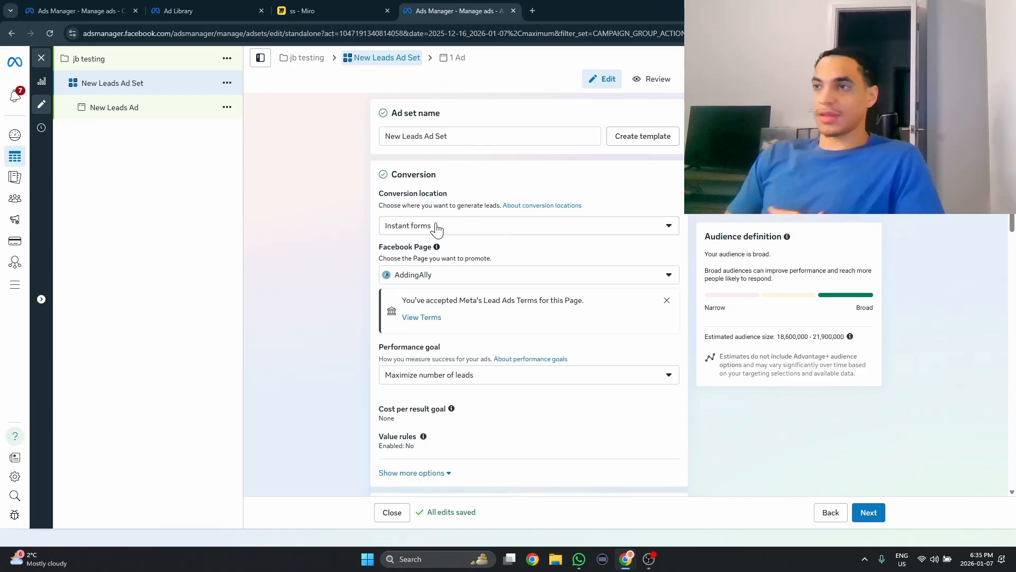
pyautogui.scroll(-1, 437, 254)
pyautogui.scroll(1, 452, 233)
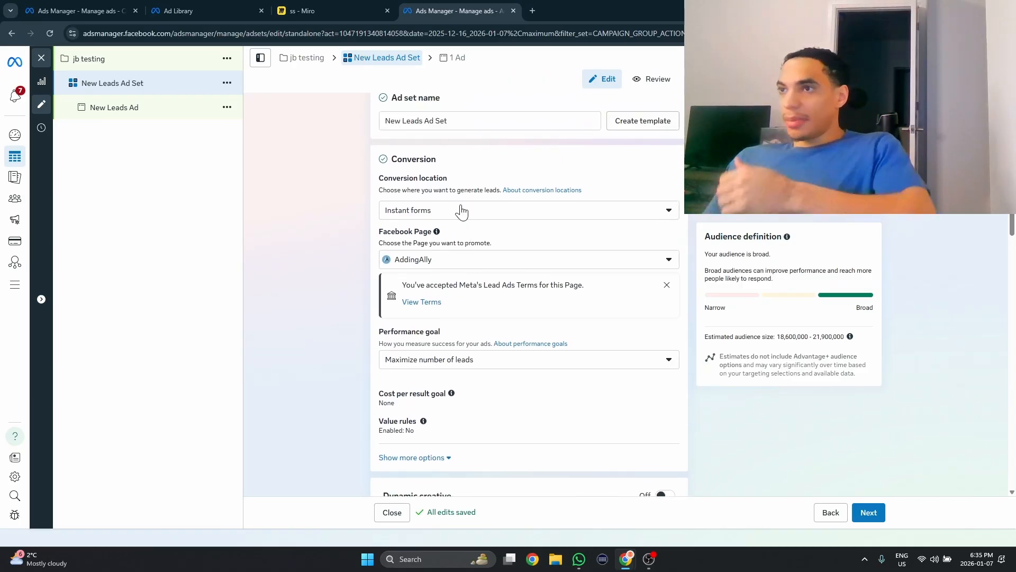
# - Rename the ad set "Testing dyanmic"
pyautogui.moveTo(458, 138); pyautogui.dragTo(372, 169)
pyautogui.press('BackSpace')
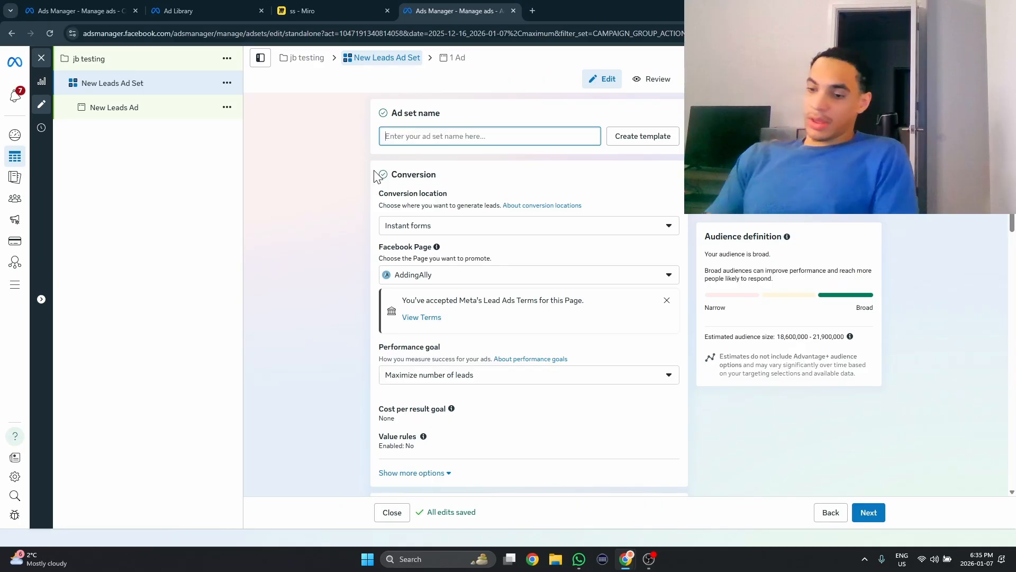
pyautogui.write('Testing dyanmic')
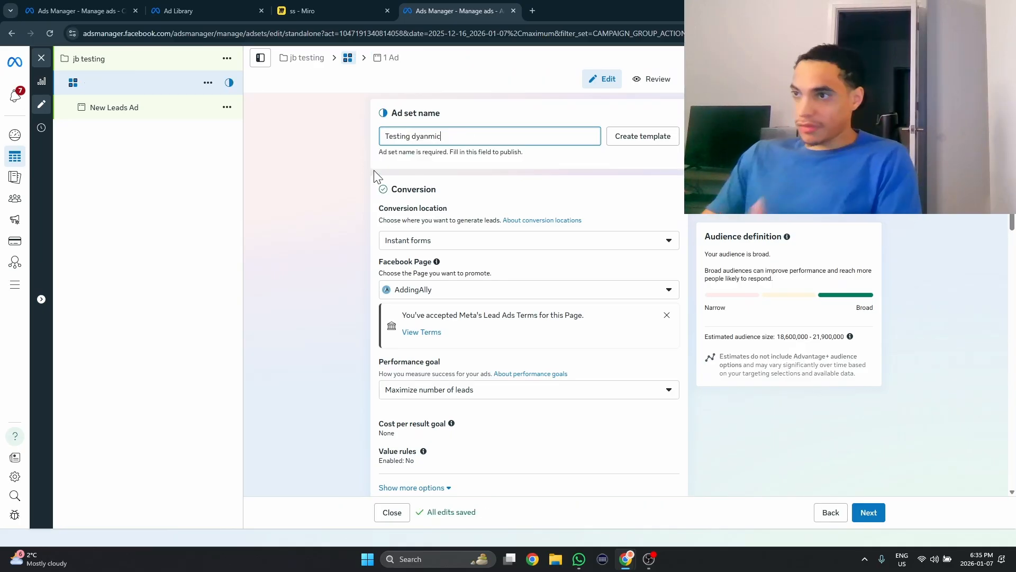
pyautogui.scroll(-2, 454, 238)
pyautogui.scroll(2, 456, 250)
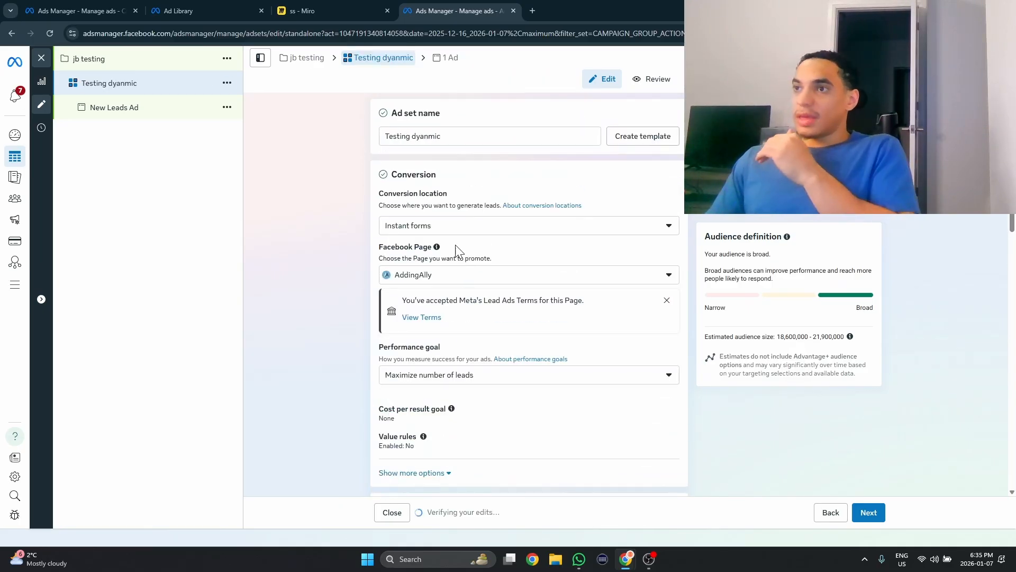
# - Check the ad set's performance goal options and turn on dynamic creative
pyautogui.click(486, 378)
pyautogui.scroll(-2, 344, 286)
pyautogui.click(344, 286)
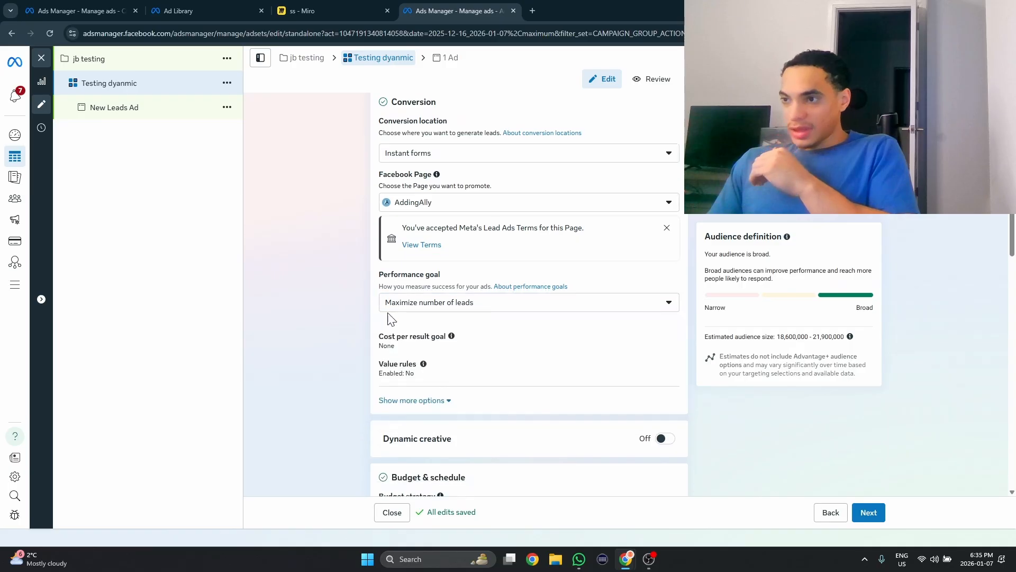
pyautogui.scroll(-2, 395, 300)
pyautogui.scroll(2, 514, 248)
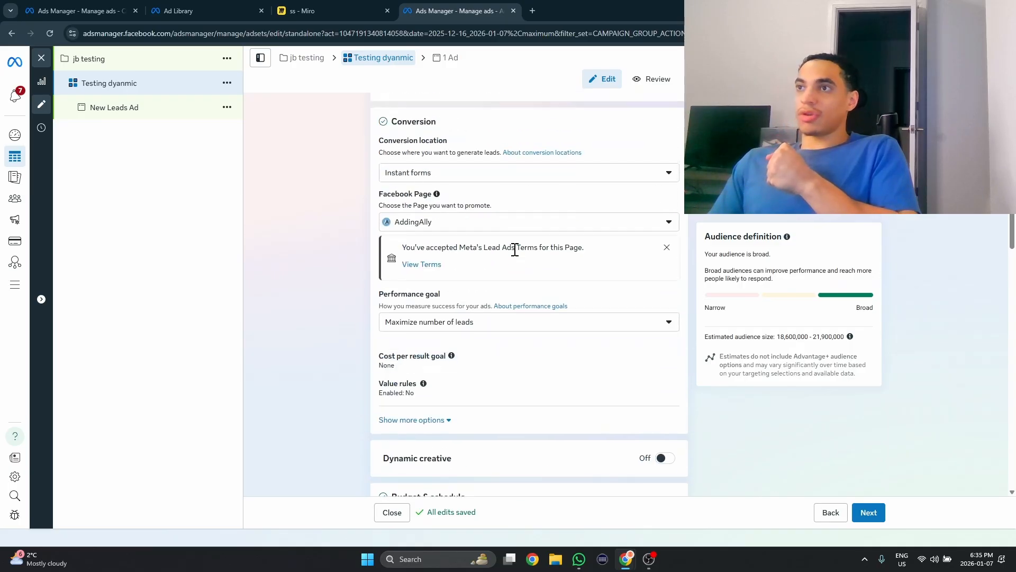
pyautogui.scroll(-3, 529, 287)
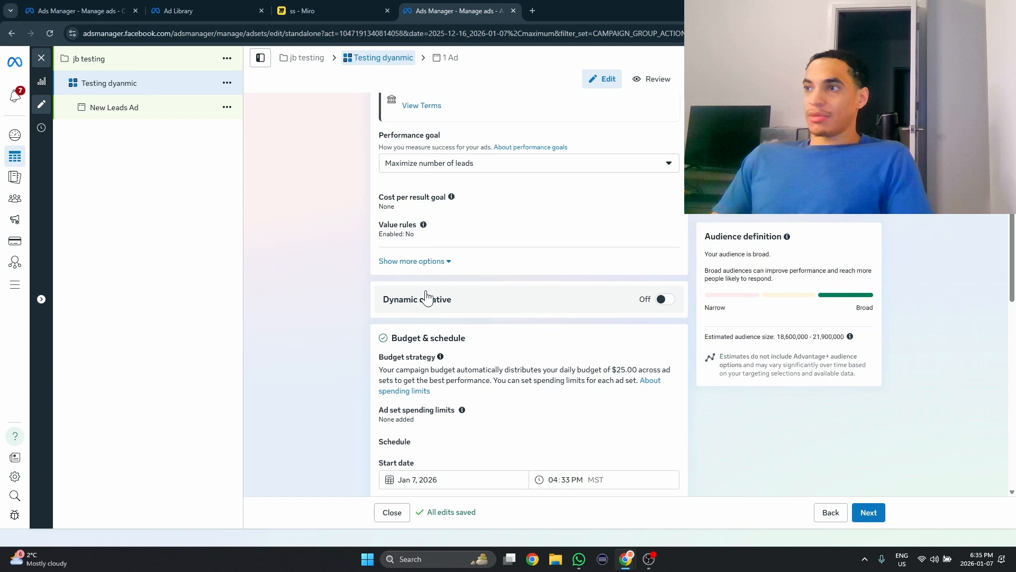
pyautogui.click(666, 300)
pyautogui.click(623, 300)
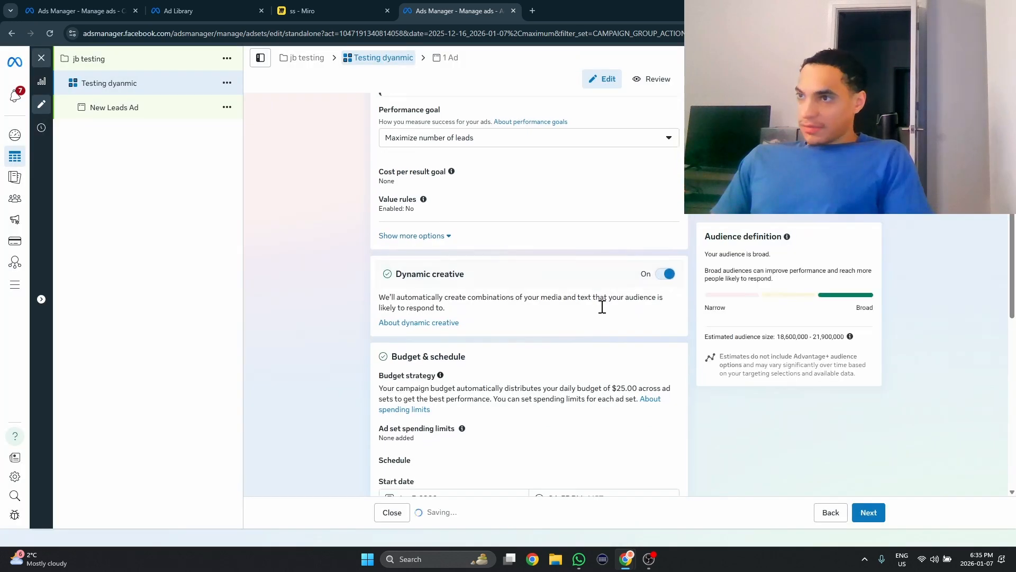
# - Set the minimum age in the ad set's audience controls to 25
pyautogui.scroll(-9, 556, 281)
pyautogui.click(438, 303)
pyautogui.click(411, 335)
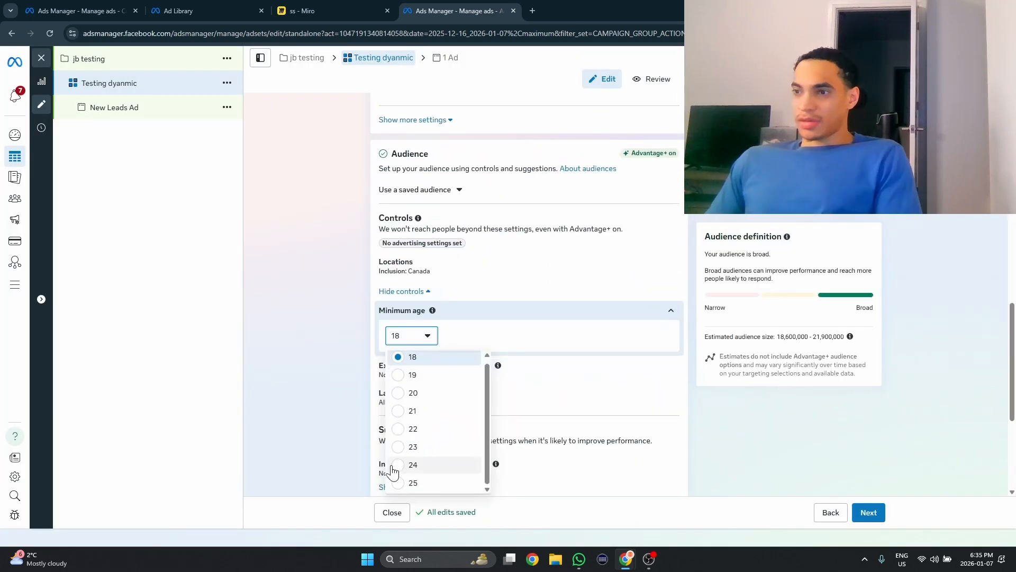
pyautogui.click(422, 470)
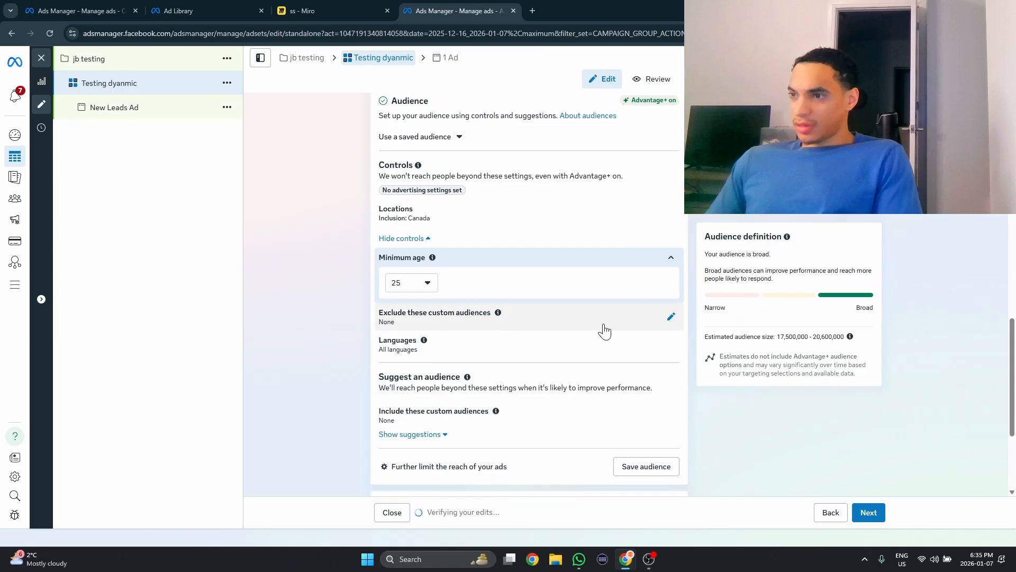
# - Set the suggested audience age range to 30–64
pyautogui.click(403, 381)
pyautogui.click(418, 347)
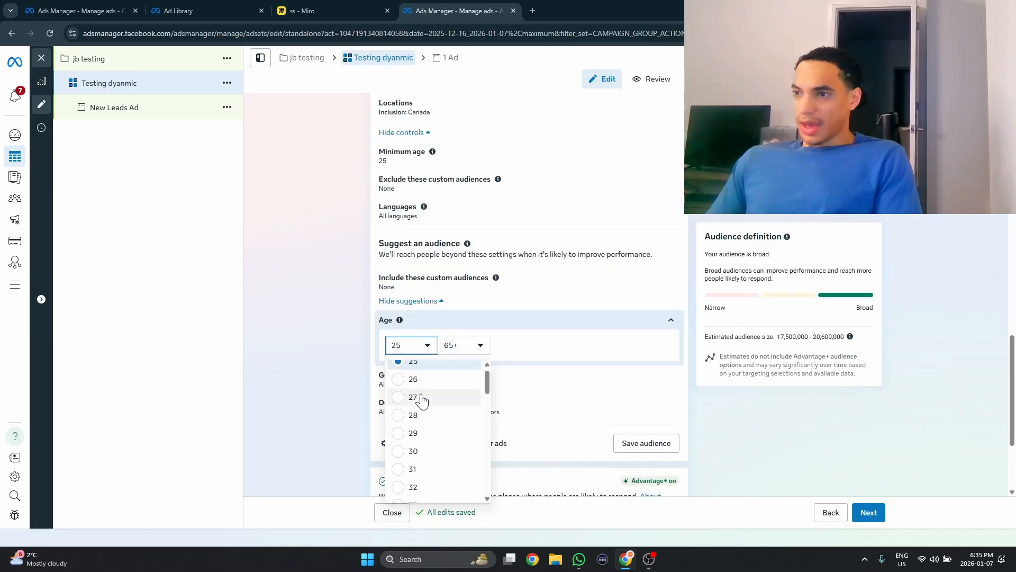
pyautogui.click(394, 460)
pyautogui.click(461, 346)
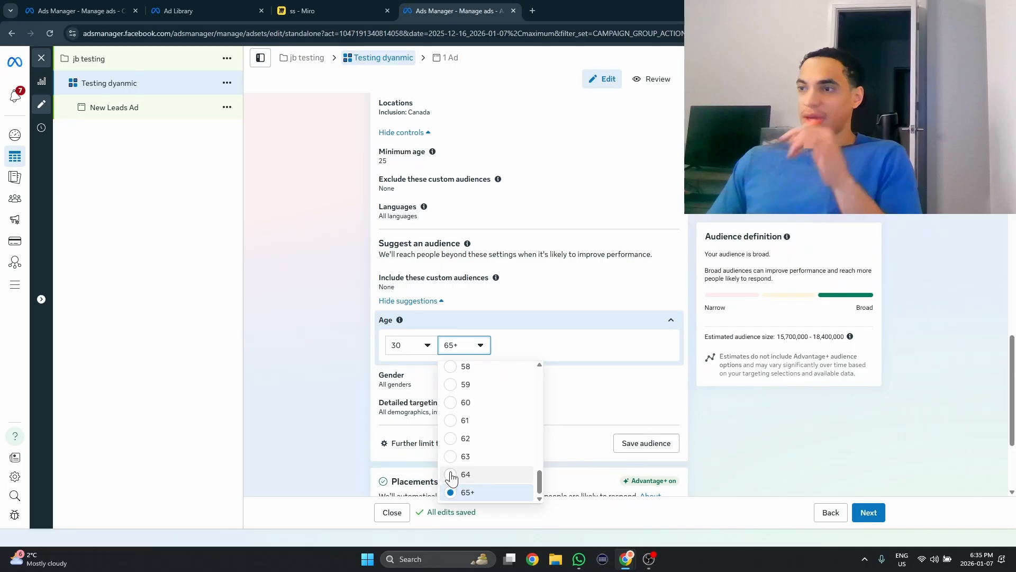
# - Replace Canada with the city of Atlanta, Georgia, in the audience locations, keeping the 25-mile radius
pyautogui.scroll(3, 633, 278)
pyautogui.click(633, 278)
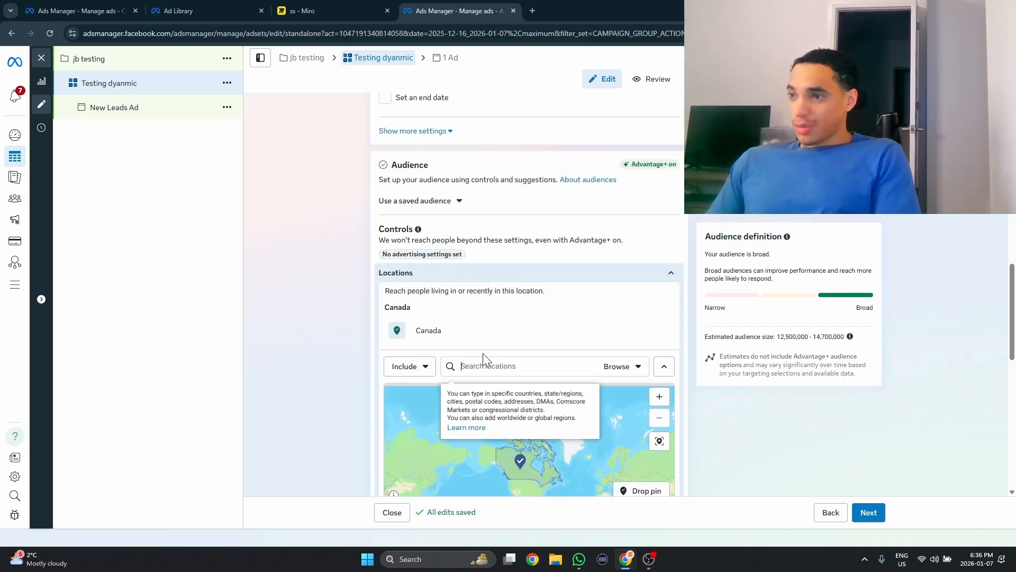
pyautogui.write('al')
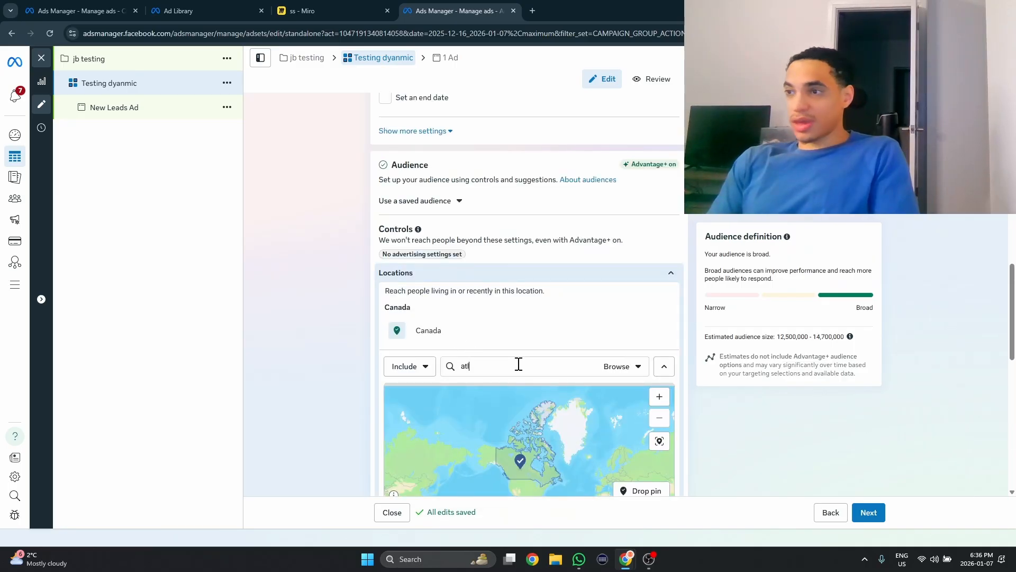
pyautogui.write('tanta')
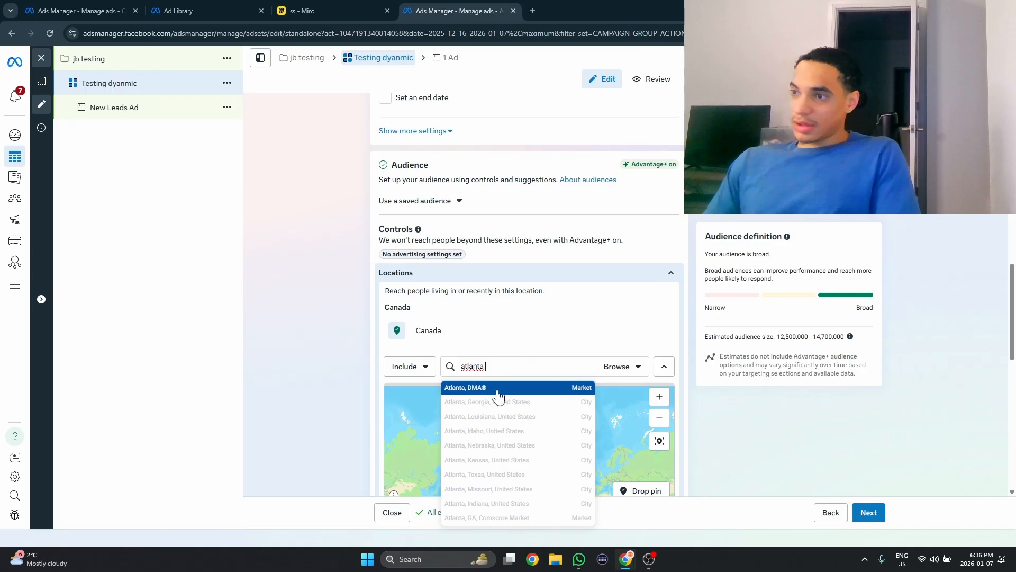
pyautogui.click(608, 401)
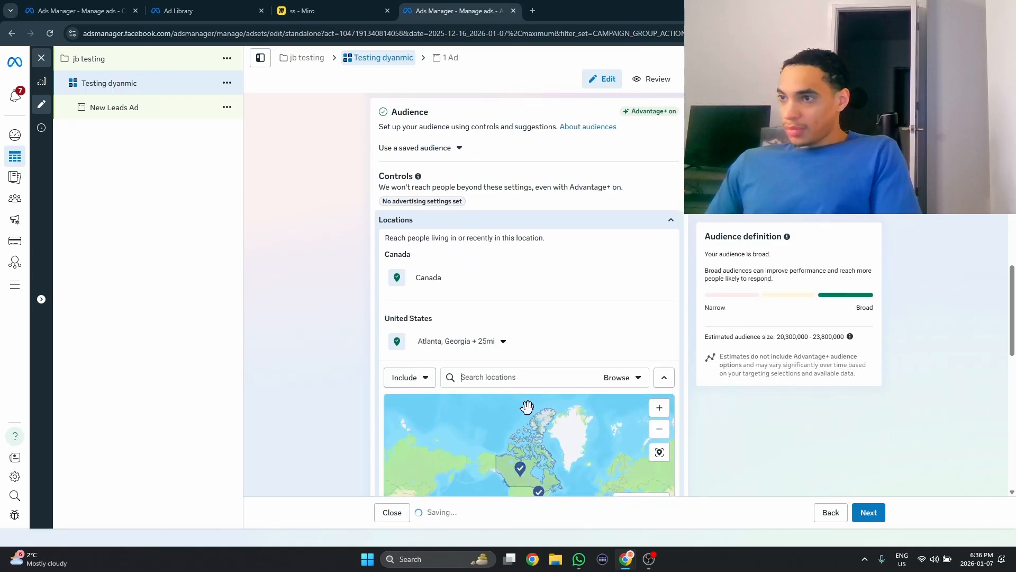
pyautogui.scroll(-3, 513, 358)
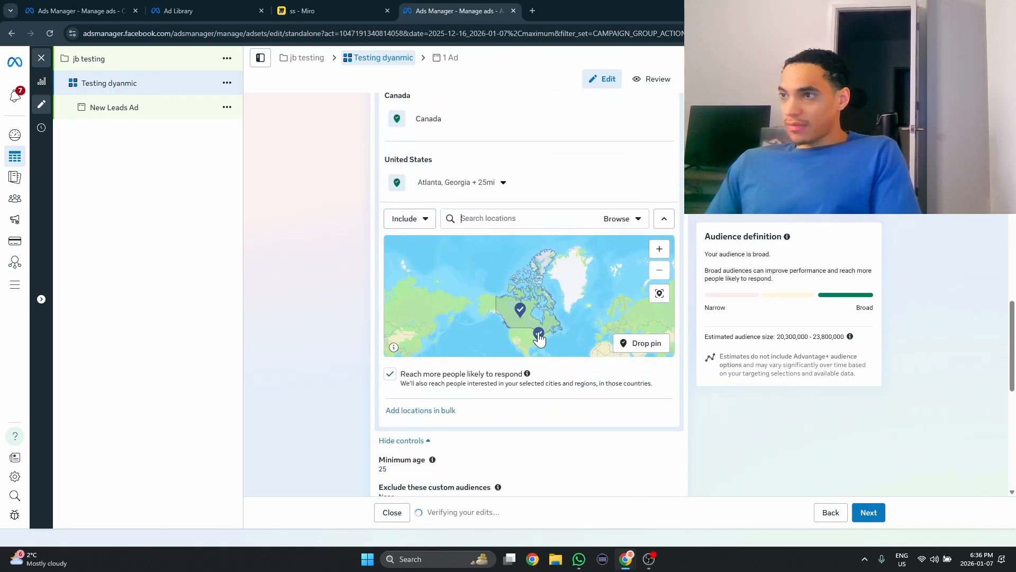
pyautogui.scroll(1, 480, 203)
pyautogui.click(666, 175)
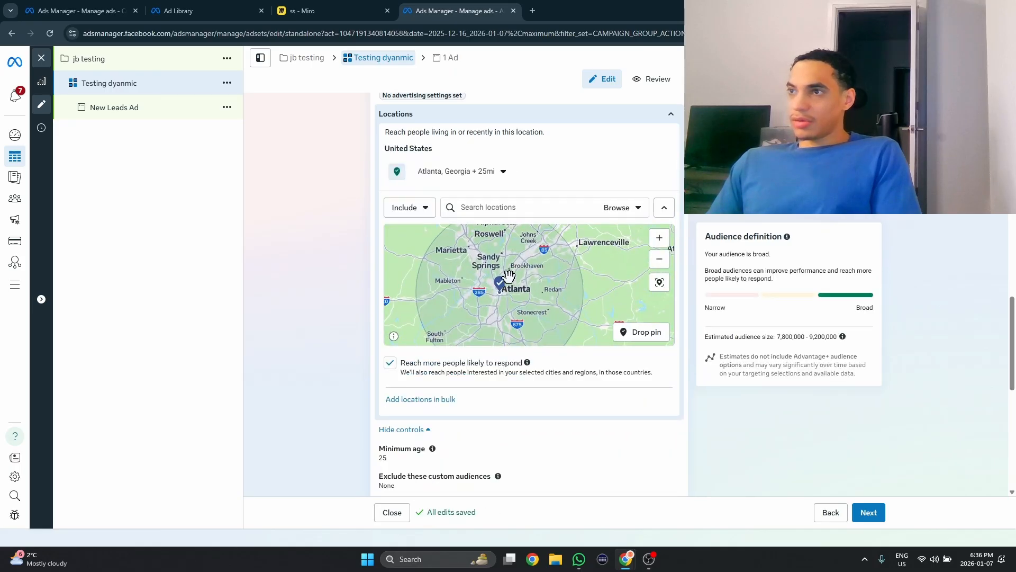
# - Save the configured targeting settings as a saved audience, keeping the suggested audience name
pyautogui.scroll(-2, 508, 276)
pyautogui.scroll(-3, 644, 377)
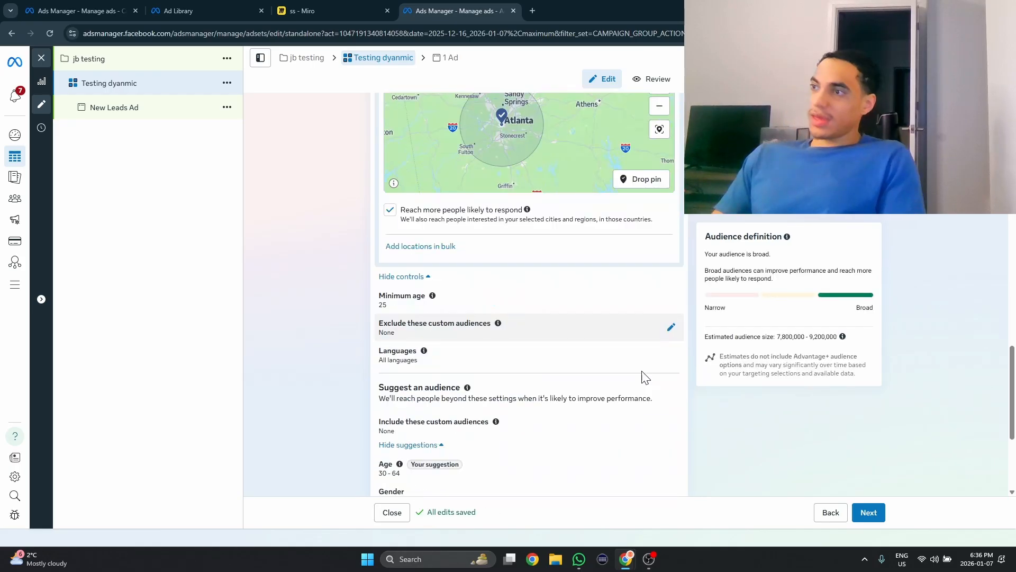
pyautogui.scroll(-2, 642, 376)
pyautogui.scroll(-3, 614, 369)
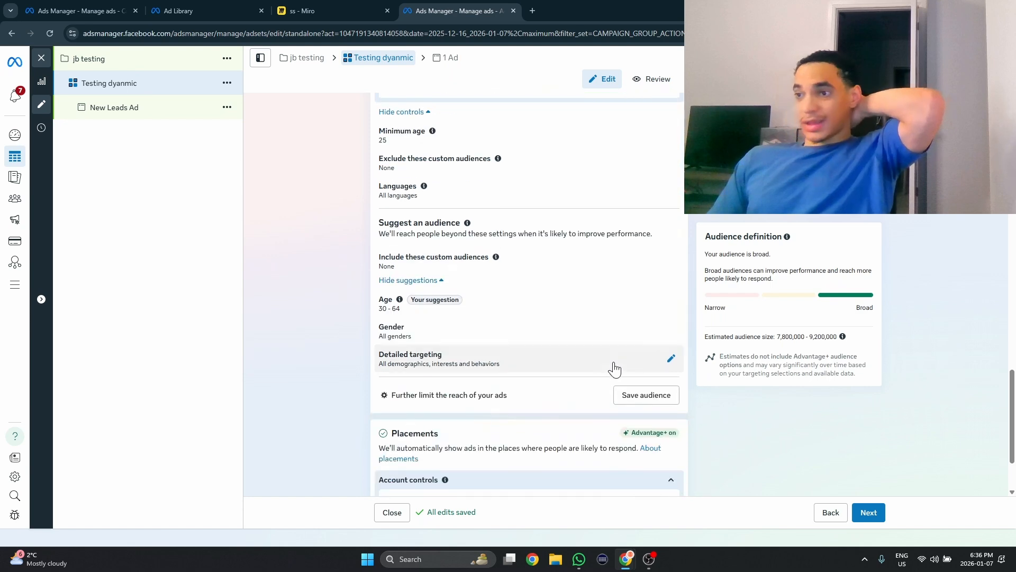
pyautogui.scroll(-1, 614, 370)
pyautogui.click(642, 345)
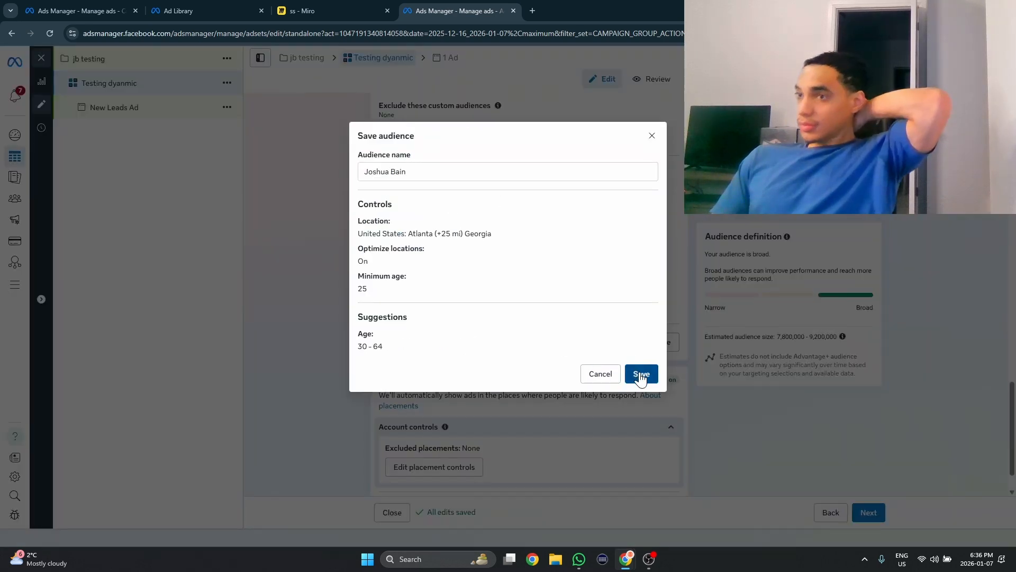
pyautogui.click(640, 374)
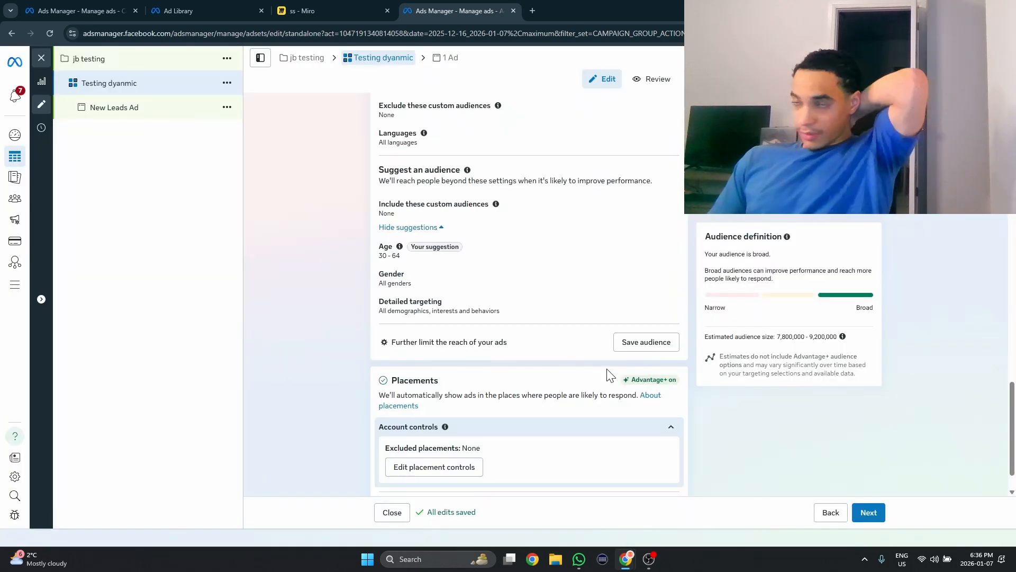
# - Rename the New Leads Ad to "NAME" and go to its ad creative settings
pyautogui.click(148, 109)
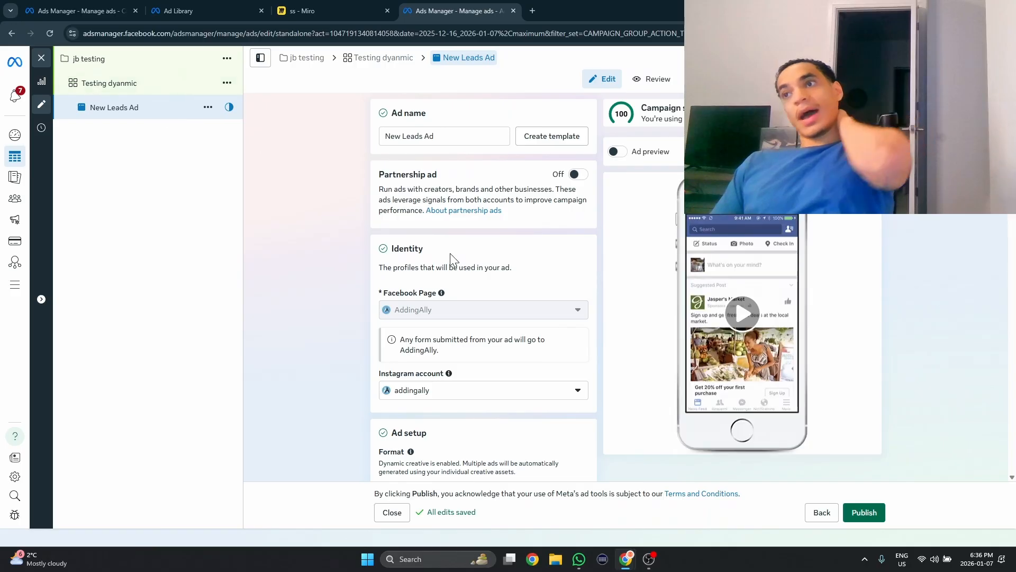
pyautogui.tripleClick(445, 144)
pyautogui.write('NAME')
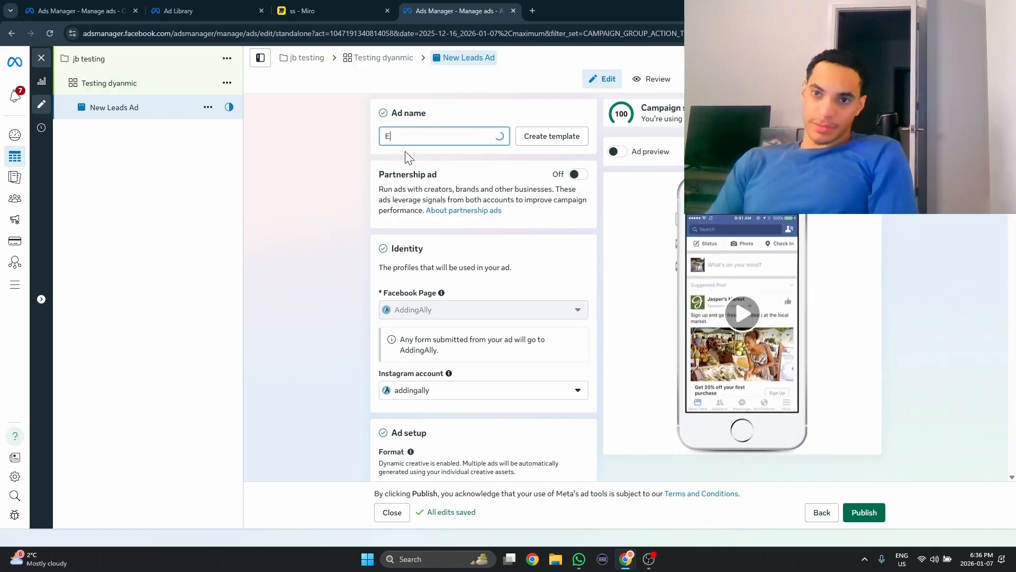
pyautogui.scroll(-7, 445, 256)
pyautogui.scroll(-4, 443, 256)
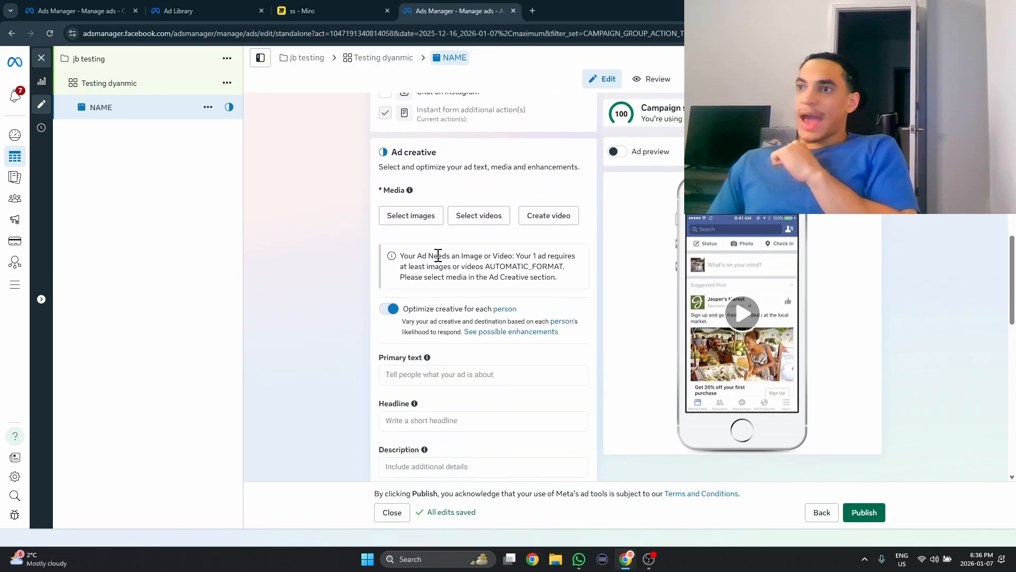
# - Look over the images available for the ad creative, its primary text and headline fields, and the ad's identity settings
pyautogui.click(434, 223)
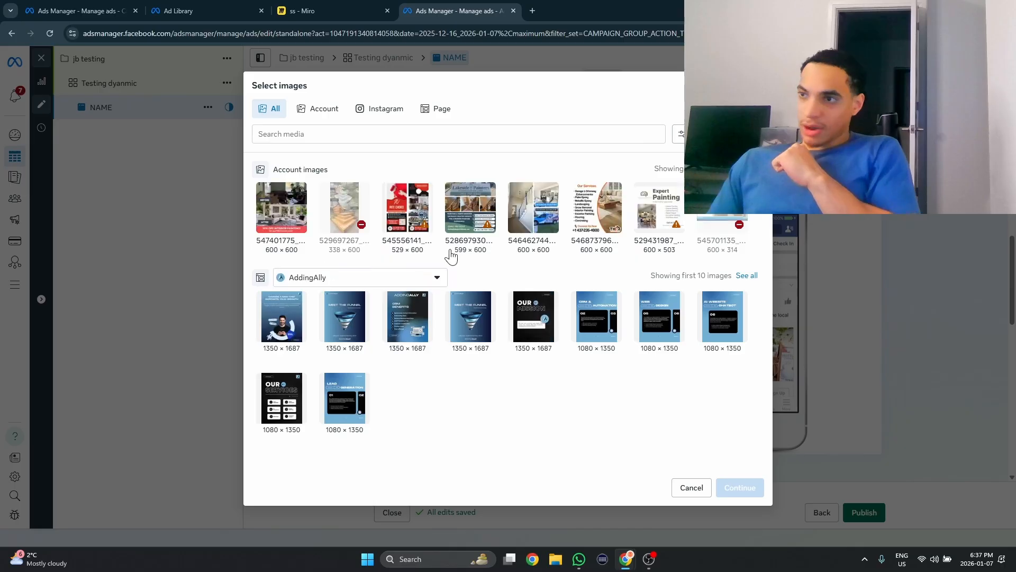
pyautogui.press('Escape')
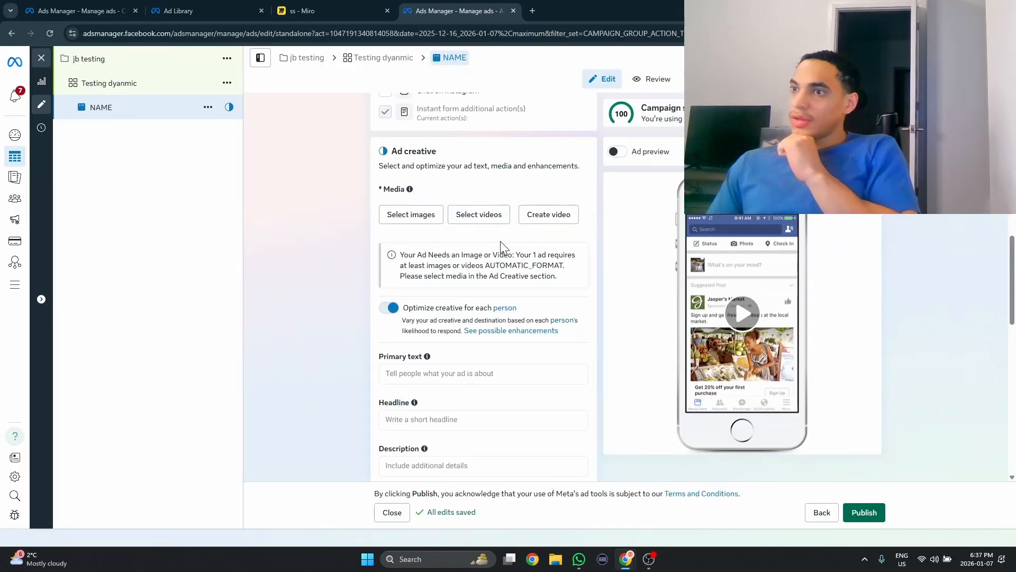
pyautogui.scroll(-1, 444, 353)
pyautogui.click(443, 324)
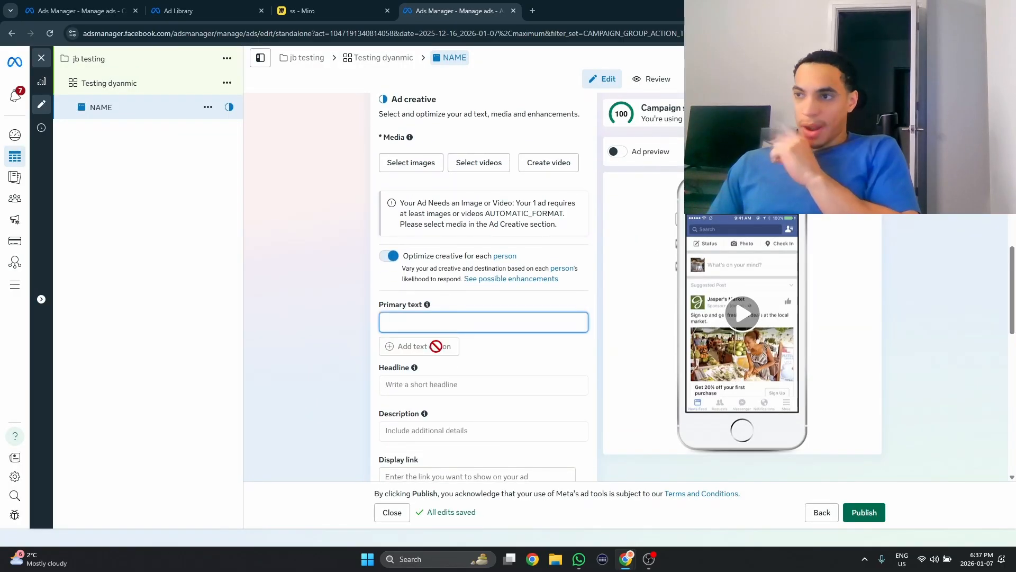
pyautogui.click(465, 374)
pyautogui.scroll(-1, 469, 374)
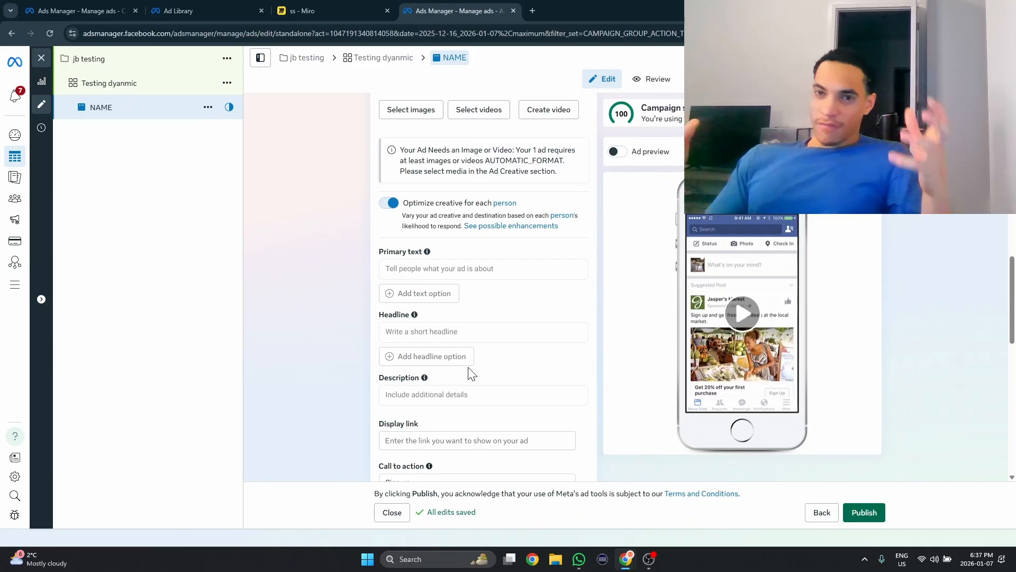
pyautogui.scroll(3, 465, 359)
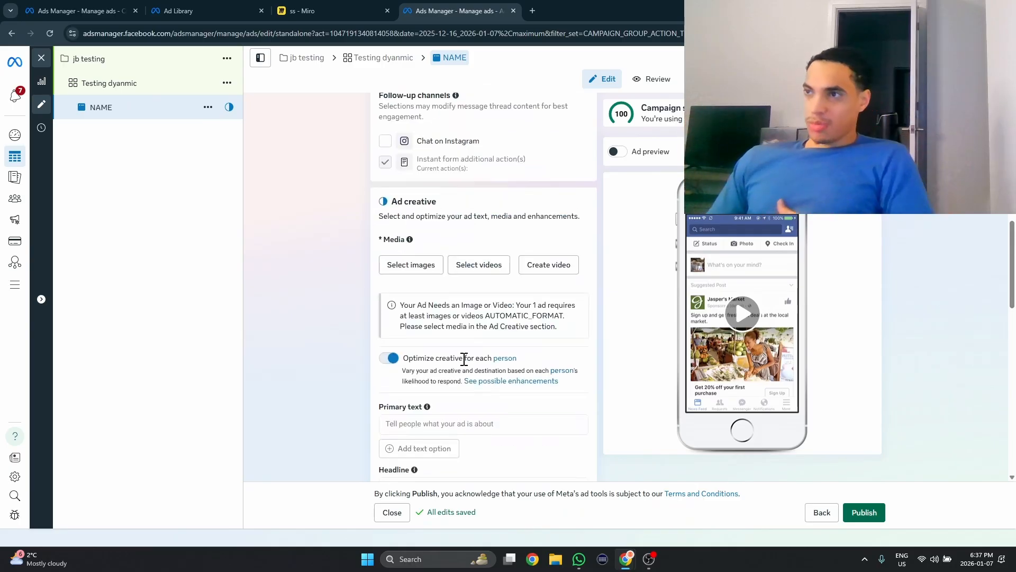
pyautogui.scroll(9, 460, 356)
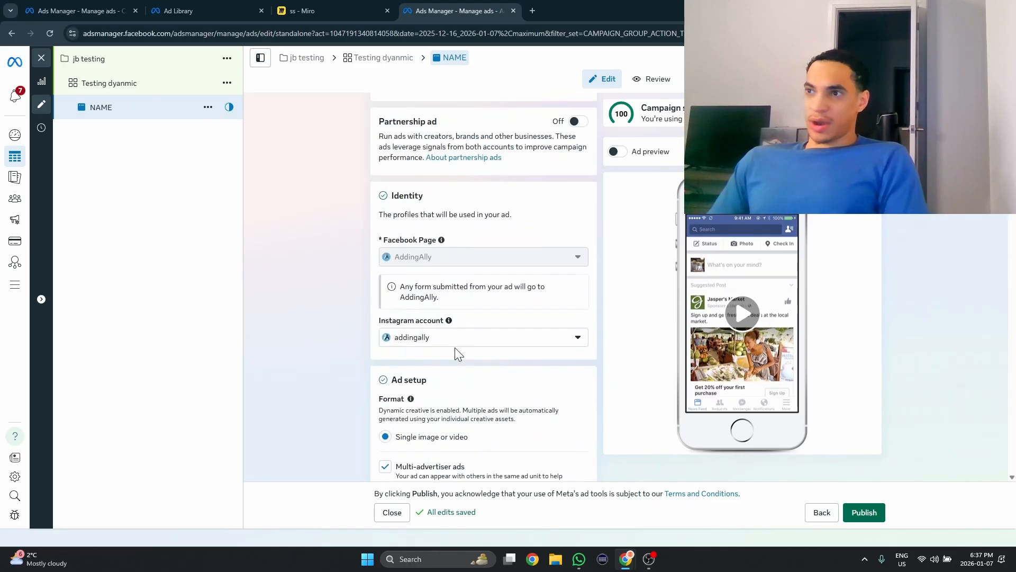
# - Set the ad's call to action to Get quote
pyautogui.scroll(-12, 457, 349)
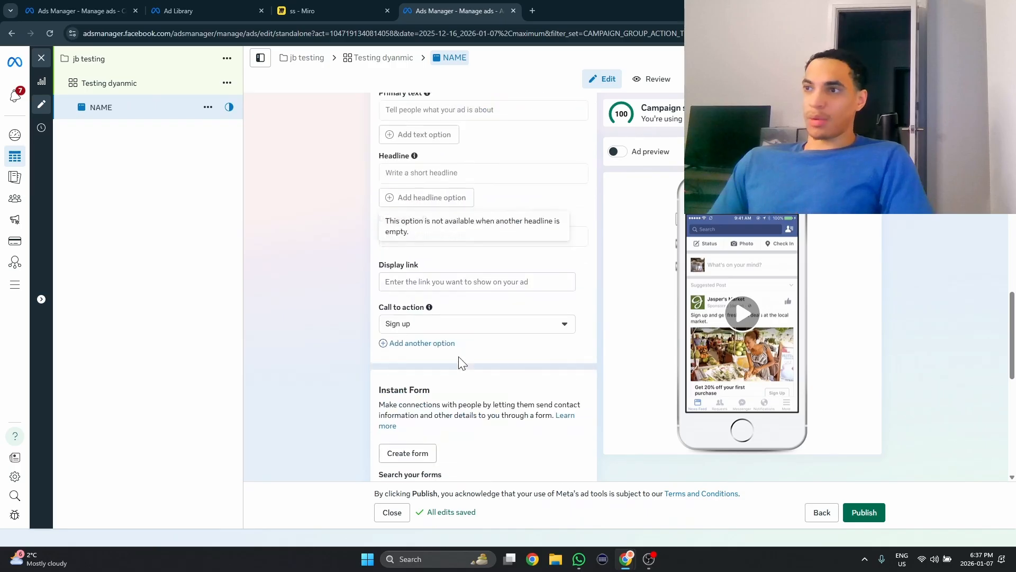
pyautogui.scroll(-2, 464, 364)
pyautogui.scroll(3, 465, 357)
pyautogui.click(447, 378)
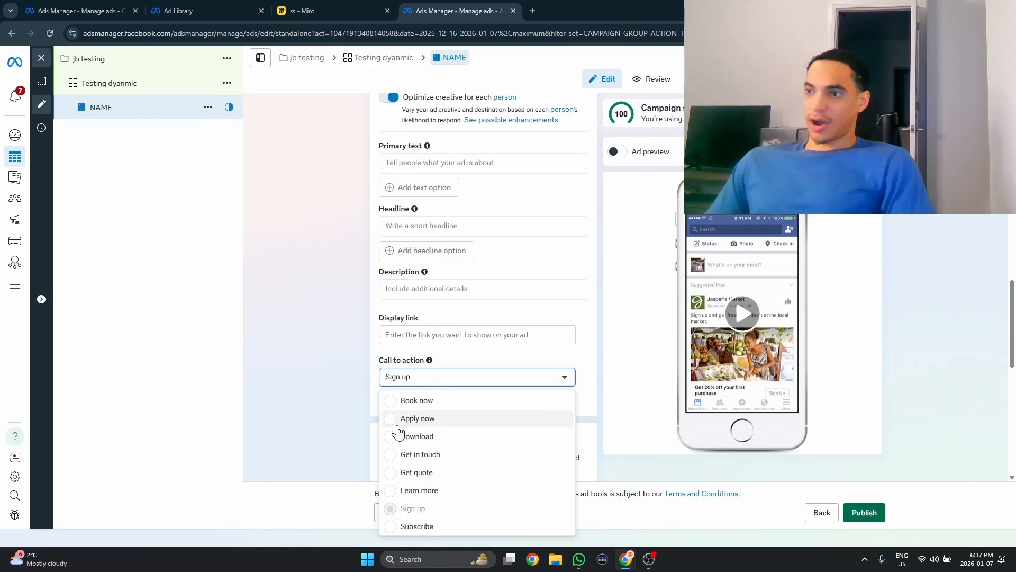
pyautogui.click(385, 470)
# - Start a new instant form with the Higher intent type and turn off its intro greeting
pyautogui.scroll(-4, 474, 339)
pyautogui.click(417, 300)
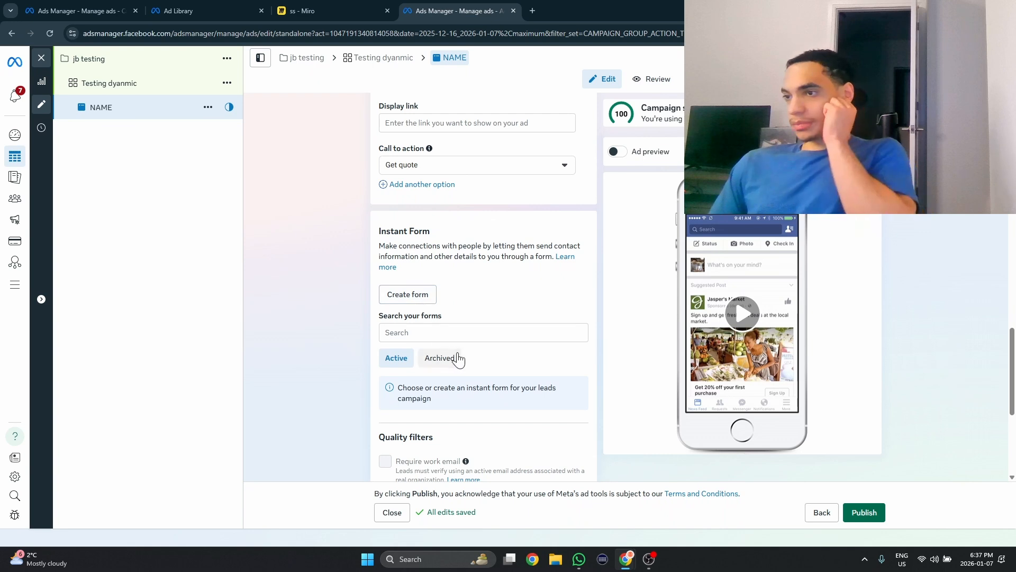
pyautogui.click(291, 239)
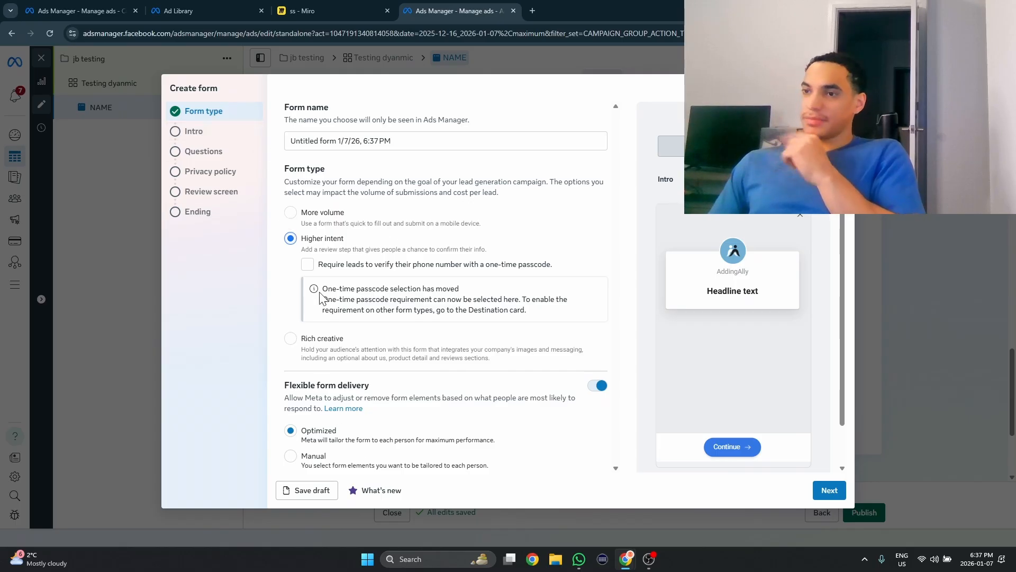
pyautogui.click(194, 132)
pyautogui.click(605, 172)
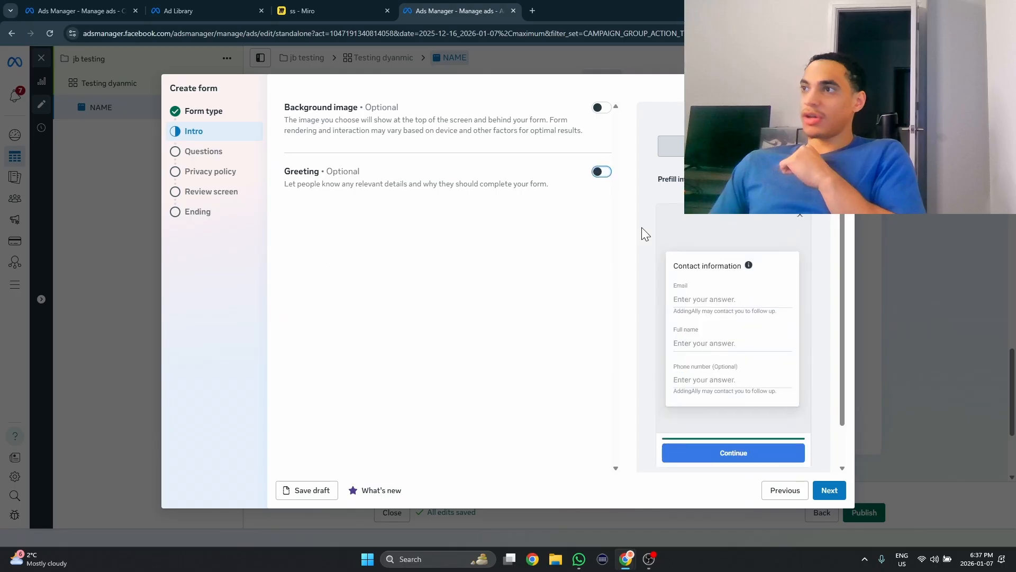
# - Add a multiple-choice question "What servic eare you interestewd" with the answers "interior peinting" and "exterior painting"
pyautogui.click(203, 152)
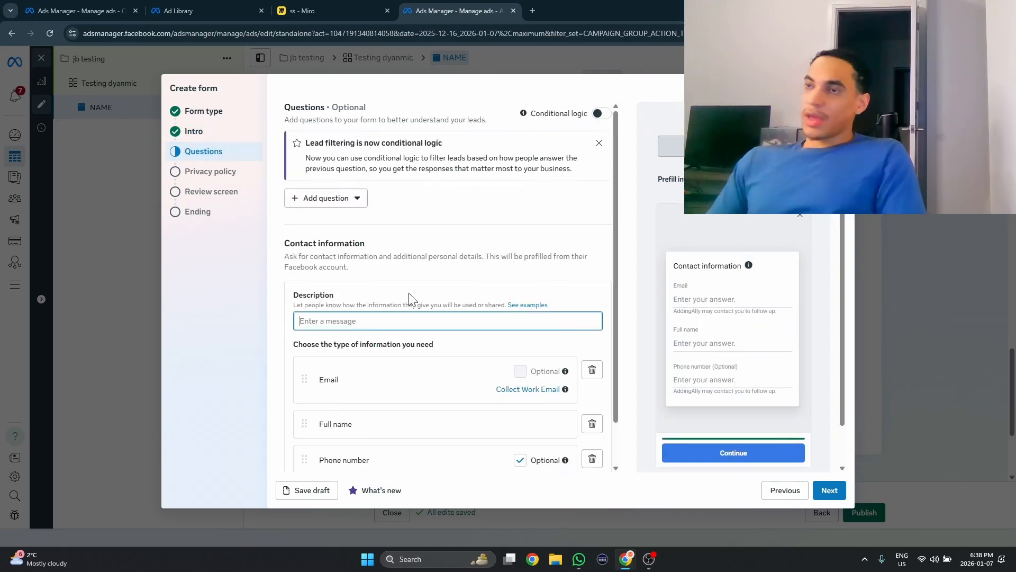
pyautogui.click(302, 201)
pyautogui.click(356, 223)
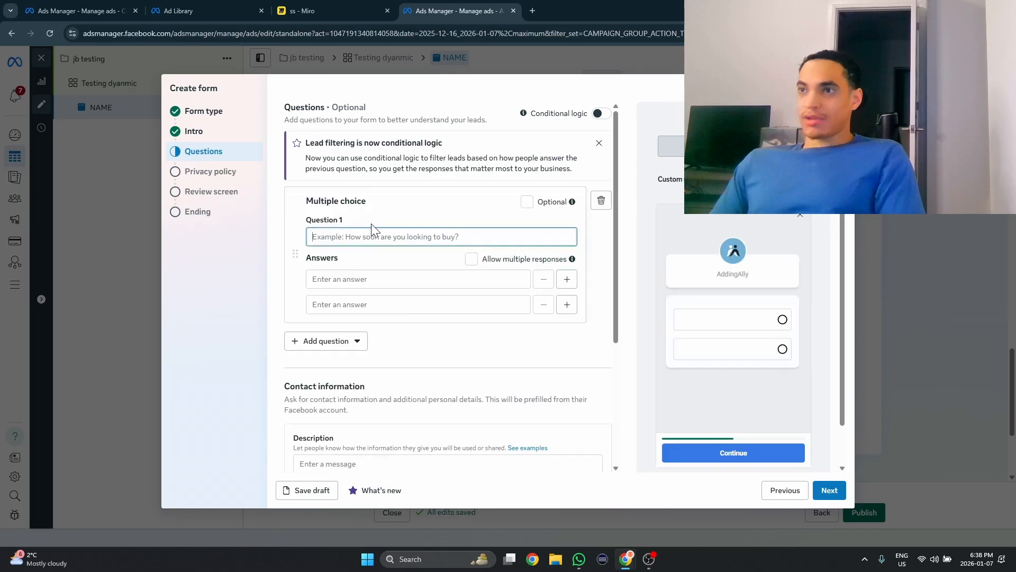
pyautogui.write('What servic eare you interestewd')
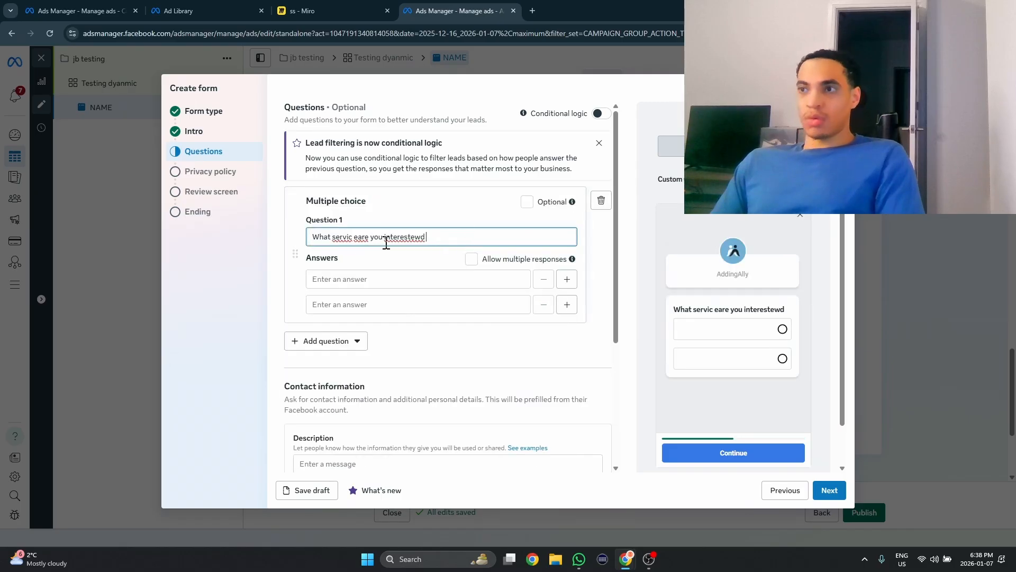
pyautogui.click(360, 279)
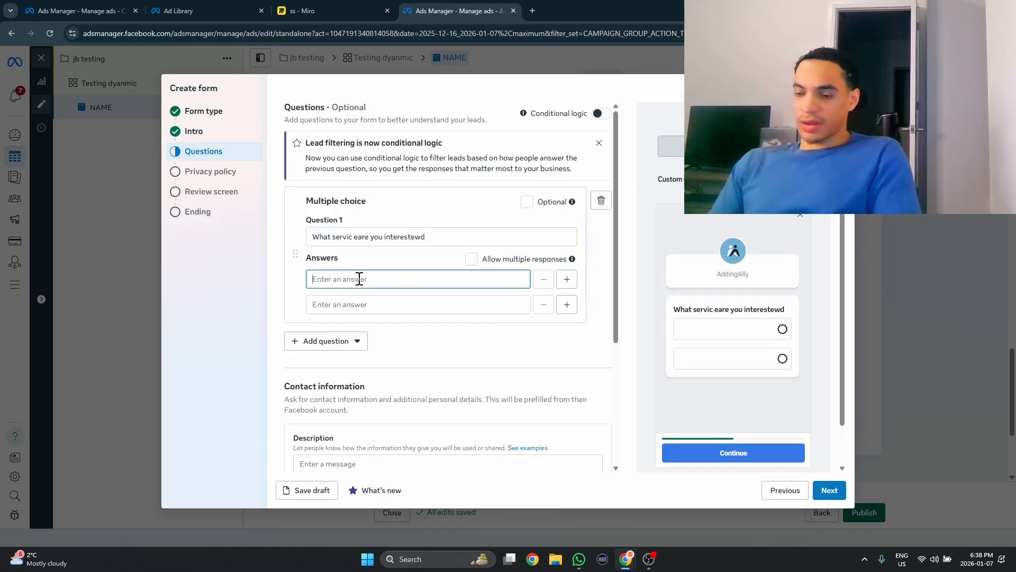
pyautogui.write('interior peintin')
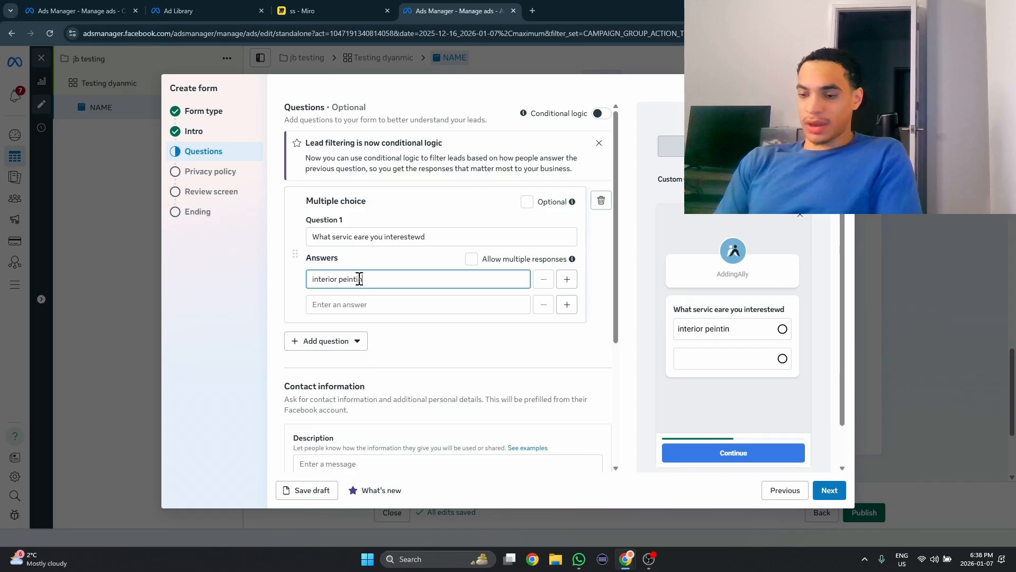
pyautogui.write('g')
pyautogui.click(393, 306)
pyautogui.write('exterior painting')
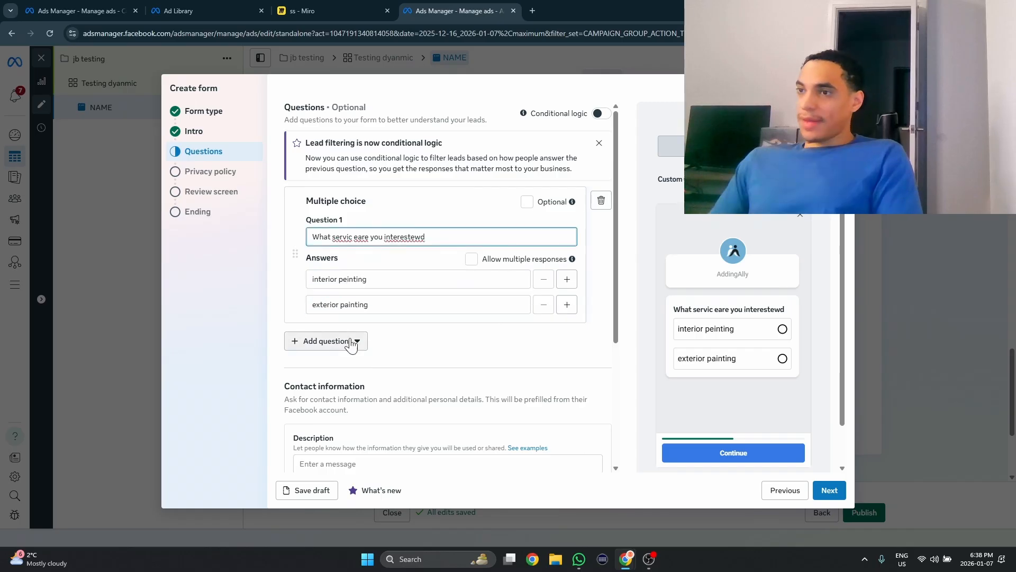
# - Add a second multiple-choice question "what time should we call you" with the answers "Week days 9-12" and "wekends afgtyernoon"
pyautogui.click(351, 341)
pyautogui.click(307, 369)
pyautogui.write('W')
pyautogui.press('BackSpace')
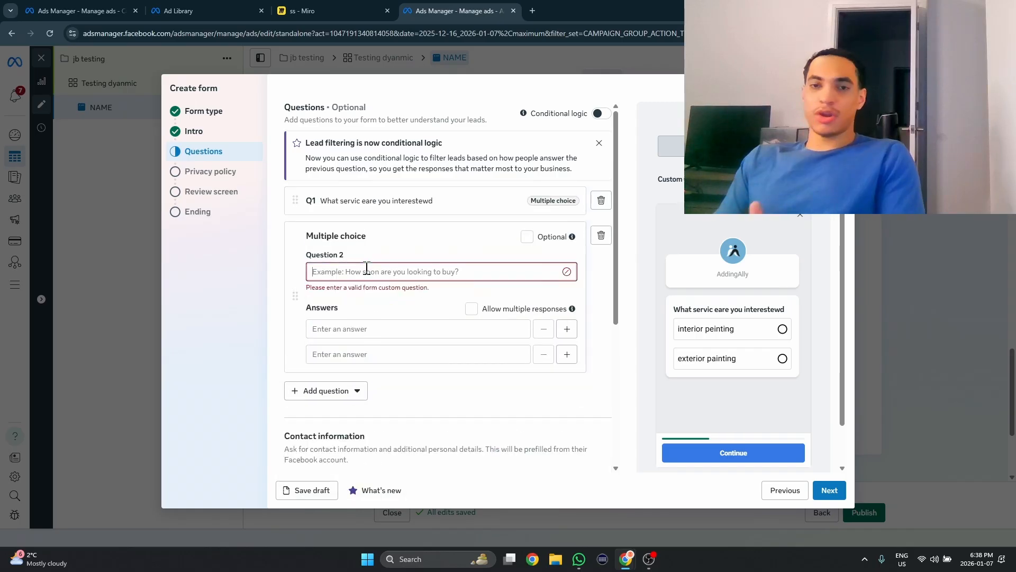
pyautogui.write('what time should we call you')
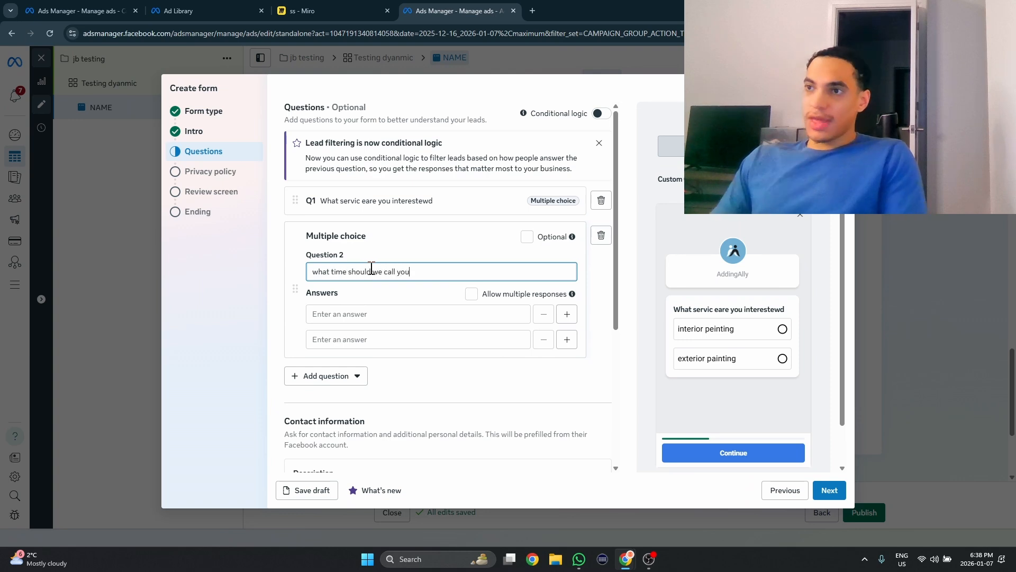
pyautogui.click(353, 314)
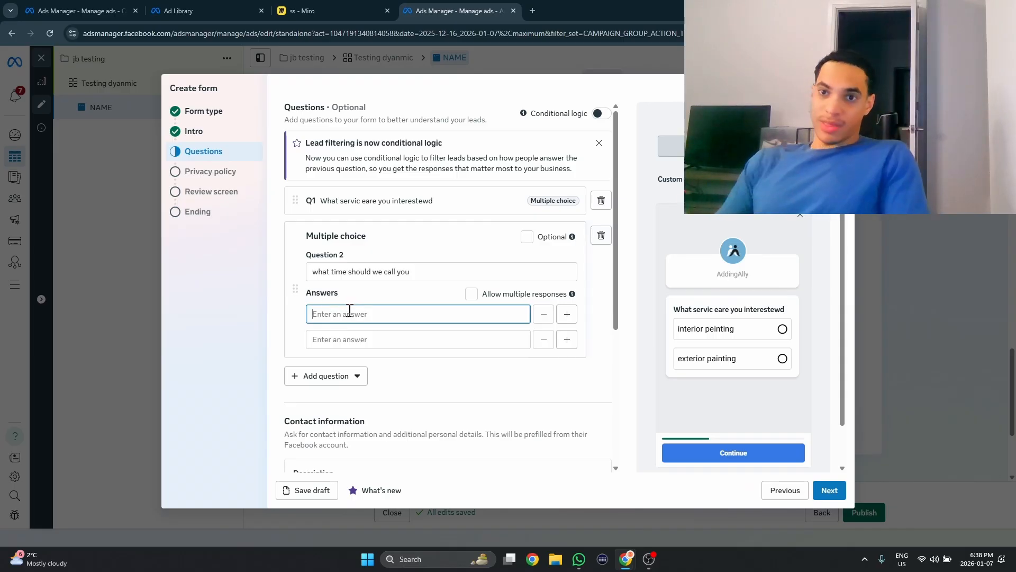
pyautogui.write('Week days 9-12')
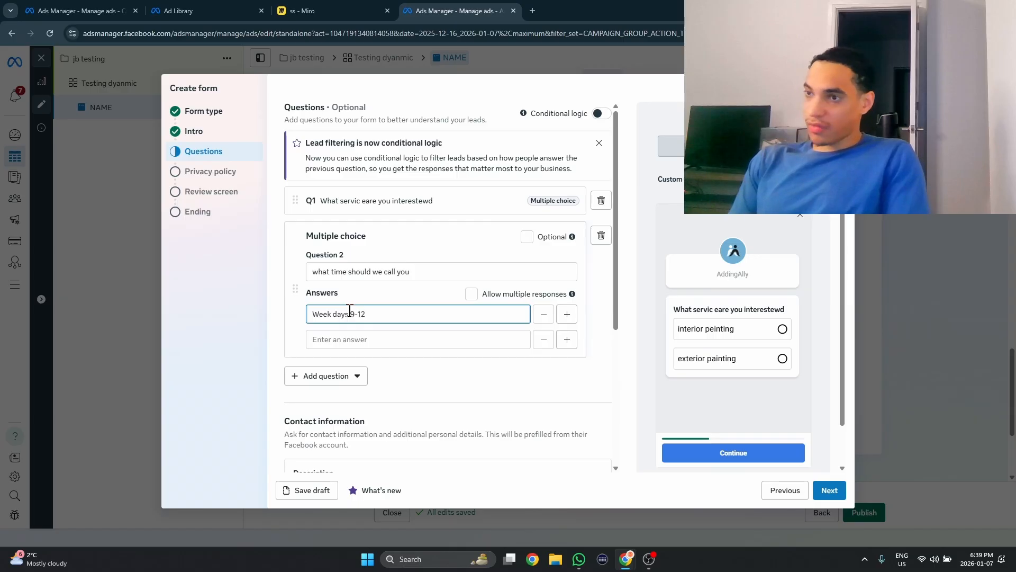
pyautogui.click(344, 342)
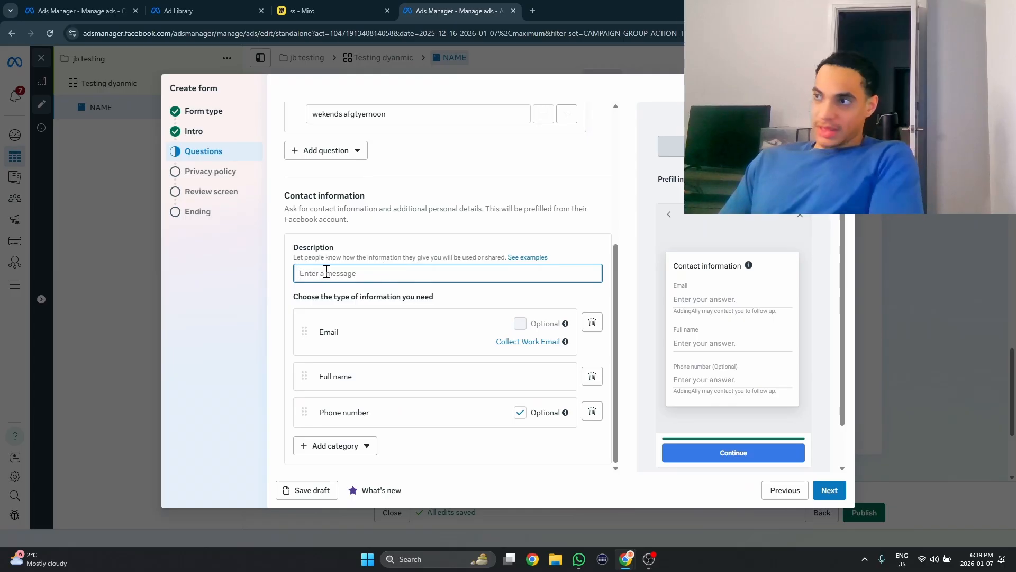
# - Enter "please proviude your information" as the contact information description and make the phone number required
pyautogui.write('please pro')
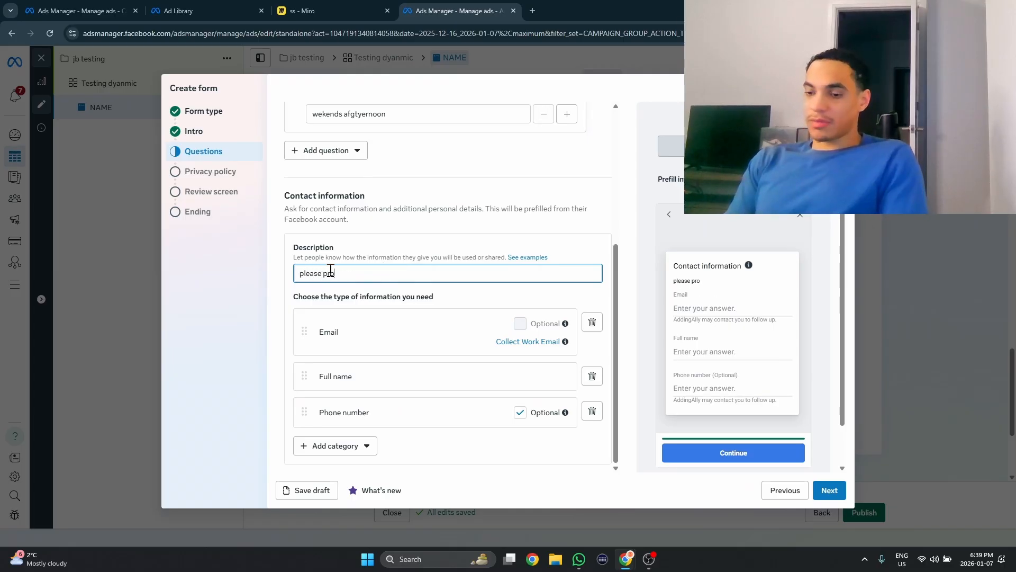
pyautogui.write('viude your int')
pyautogui.press('BackSpace')
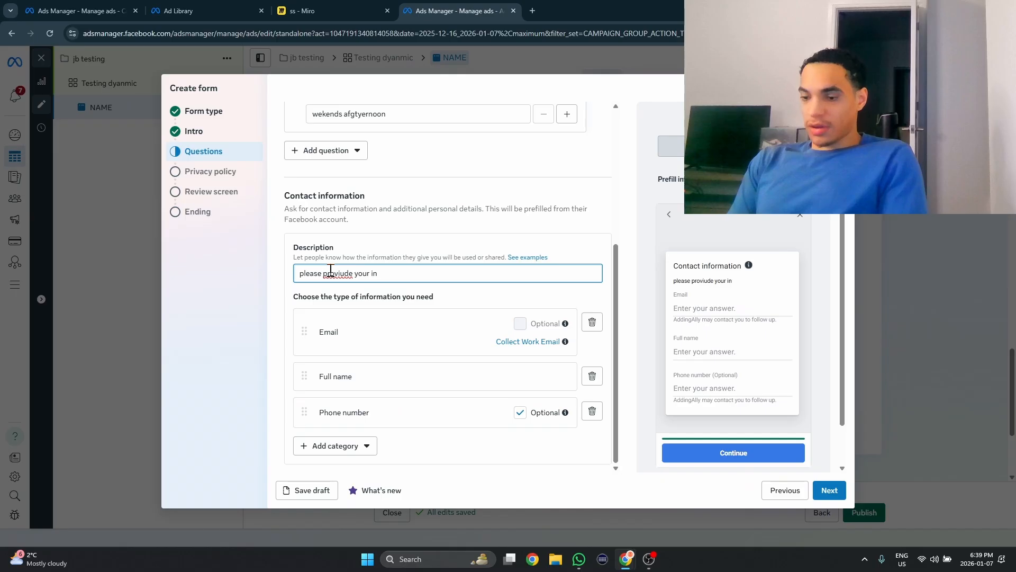
pyautogui.write('formation')
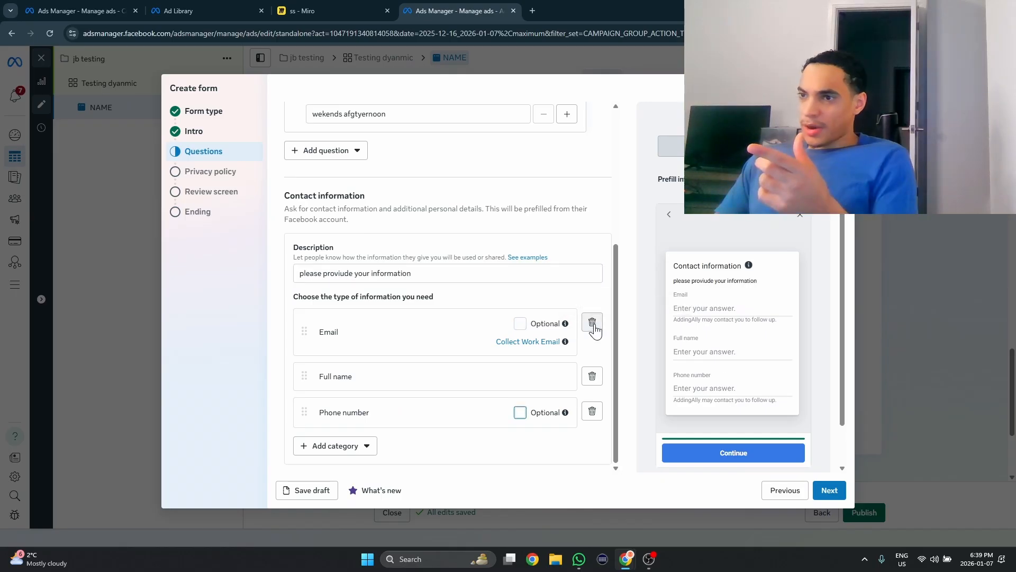
# - Replace the Email contact field with City and continue to the form's privacy policy
pyautogui.click(592, 324)
pyautogui.click(344, 448)
pyautogui.moveTo(392, 347)
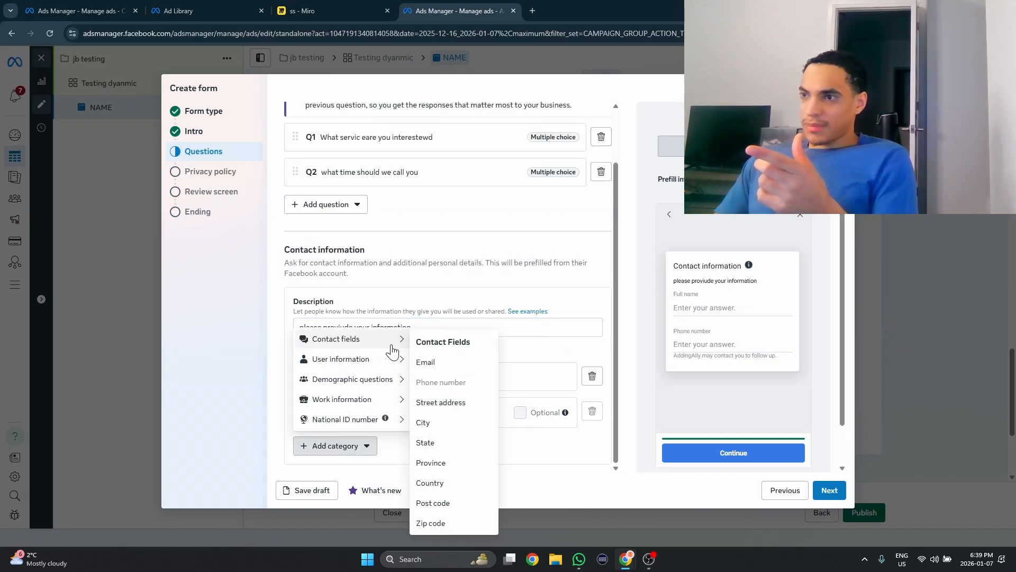
pyautogui.click(422, 422)
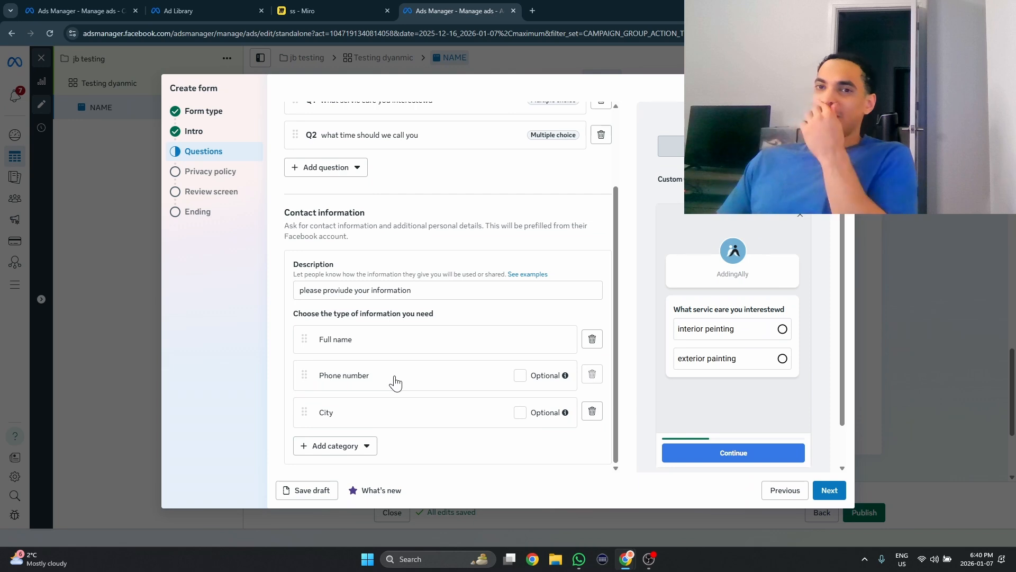
pyautogui.click(829, 490)
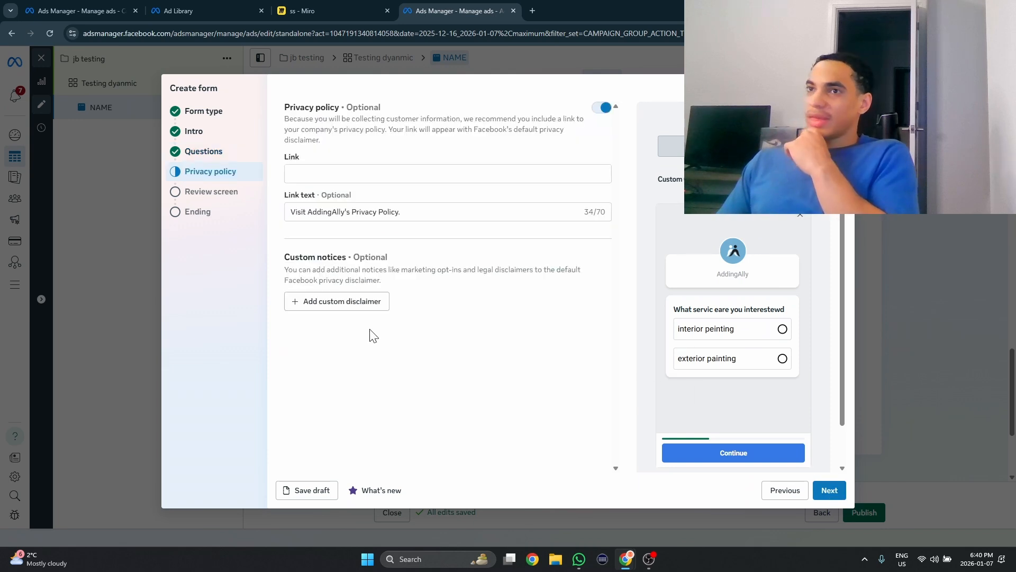
# - Try "abdfarc" as the form's privacy policy link and clear it again
pyautogui.click(294, 173)
pyautogui.moveTo(444, 250); pyautogui.dragTo(314, 256)
pyautogui.click(436, 229)
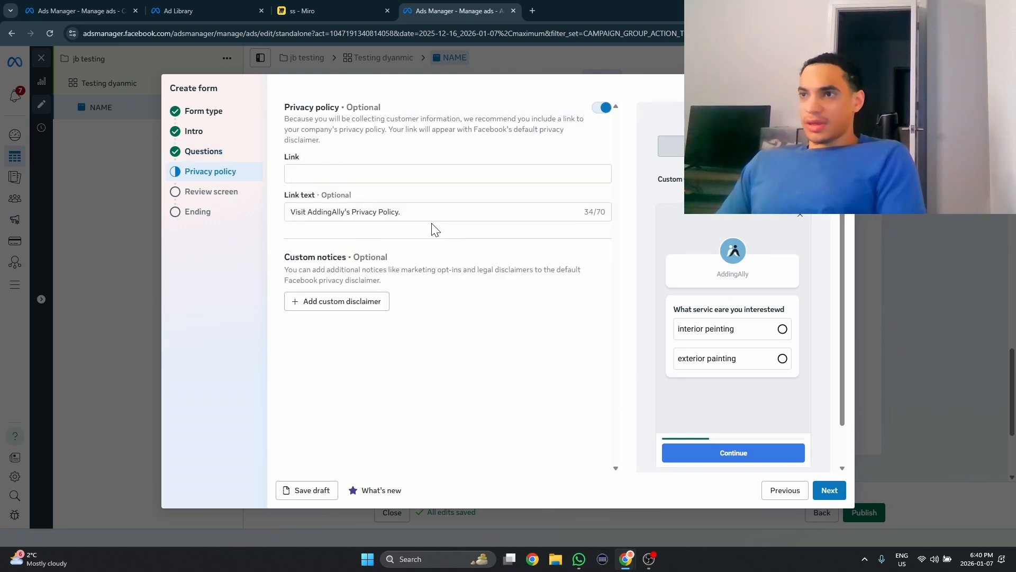
pyautogui.click(340, 178)
pyautogui.write('abdfarc')
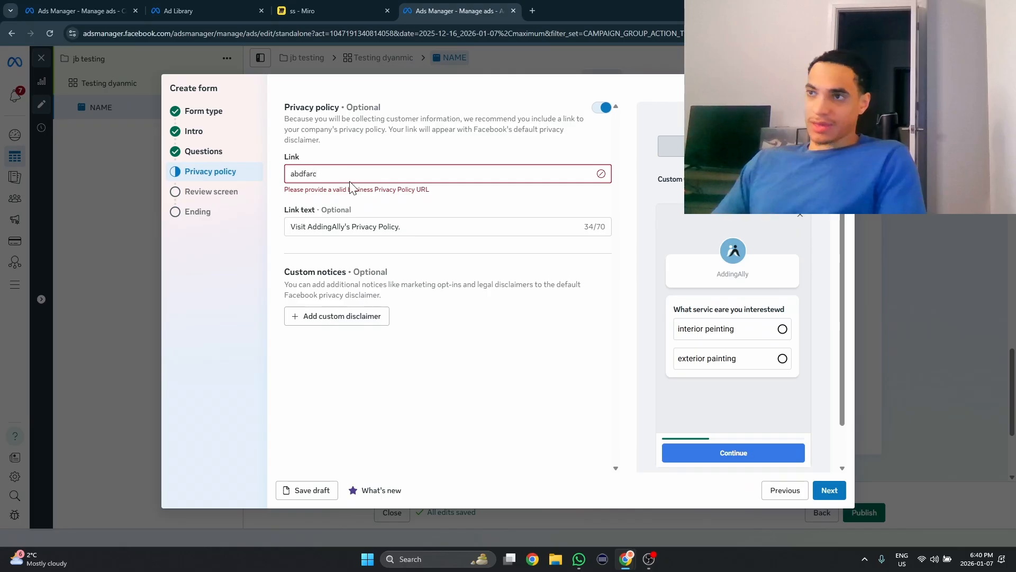
pyautogui.hotkey('ctrl', 'a')
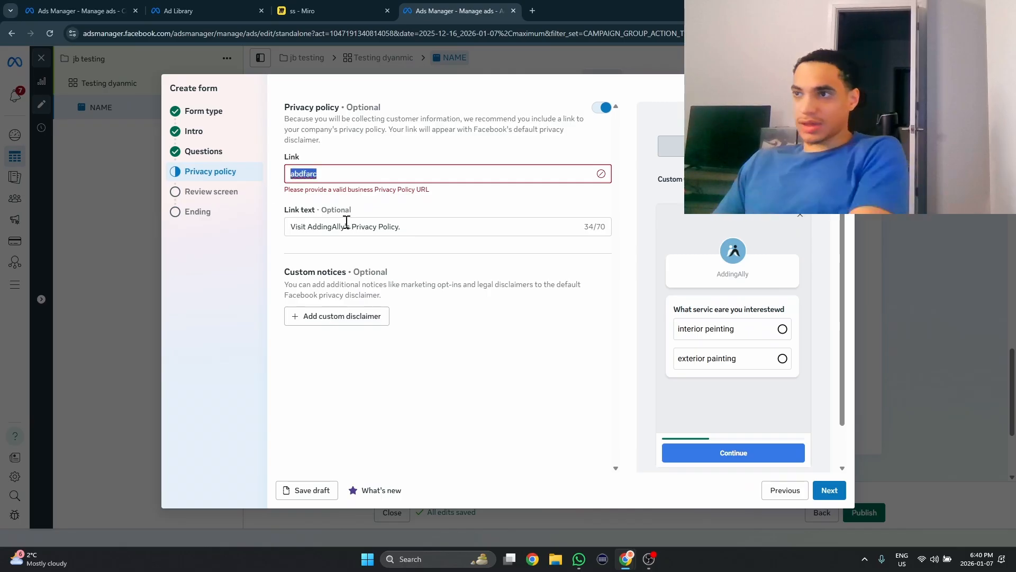
pyautogui.press('BackSpace')
# - Look over the form's review screen and ending settings, and return to the ad's creative settings
pyautogui.click(220, 196)
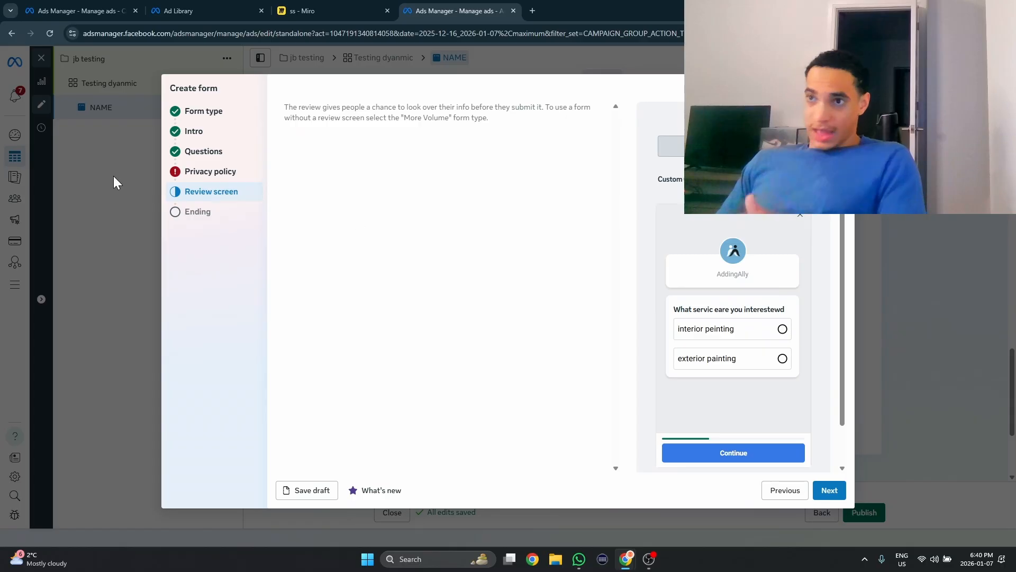
pyautogui.click(208, 213)
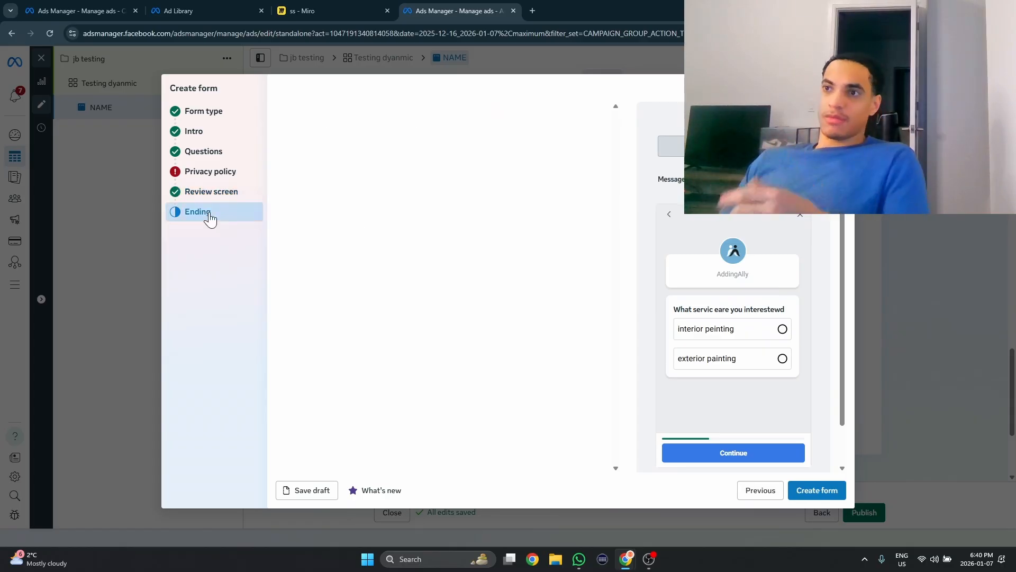
pyautogui.tripleClick(424, 154)
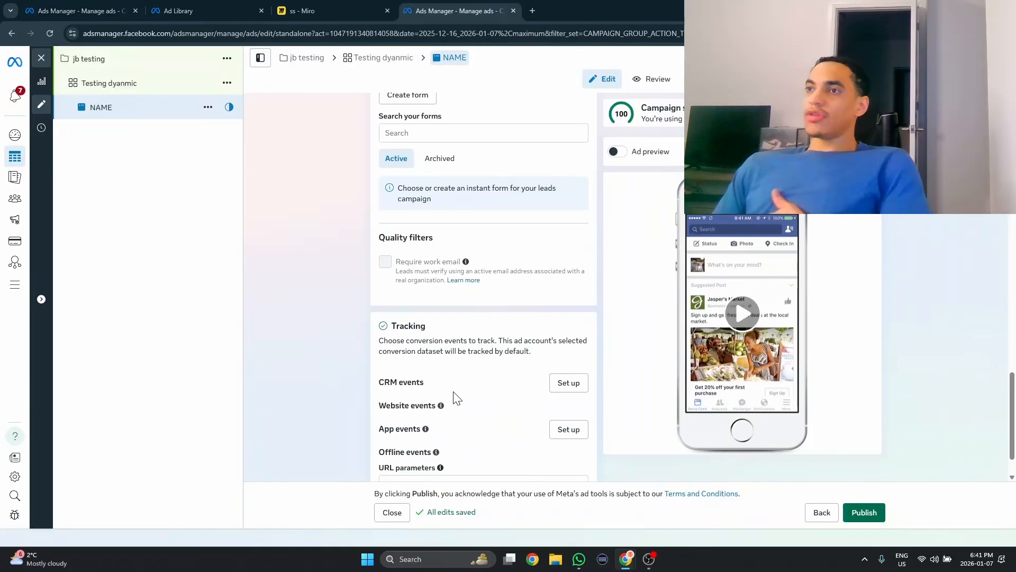
pyautogui.scroll(10, 455, 391)
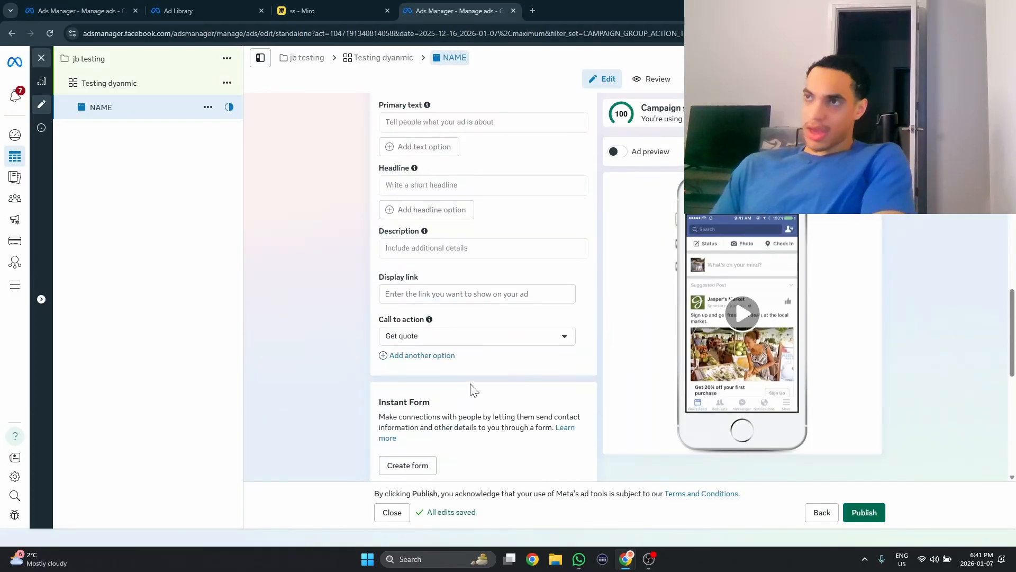